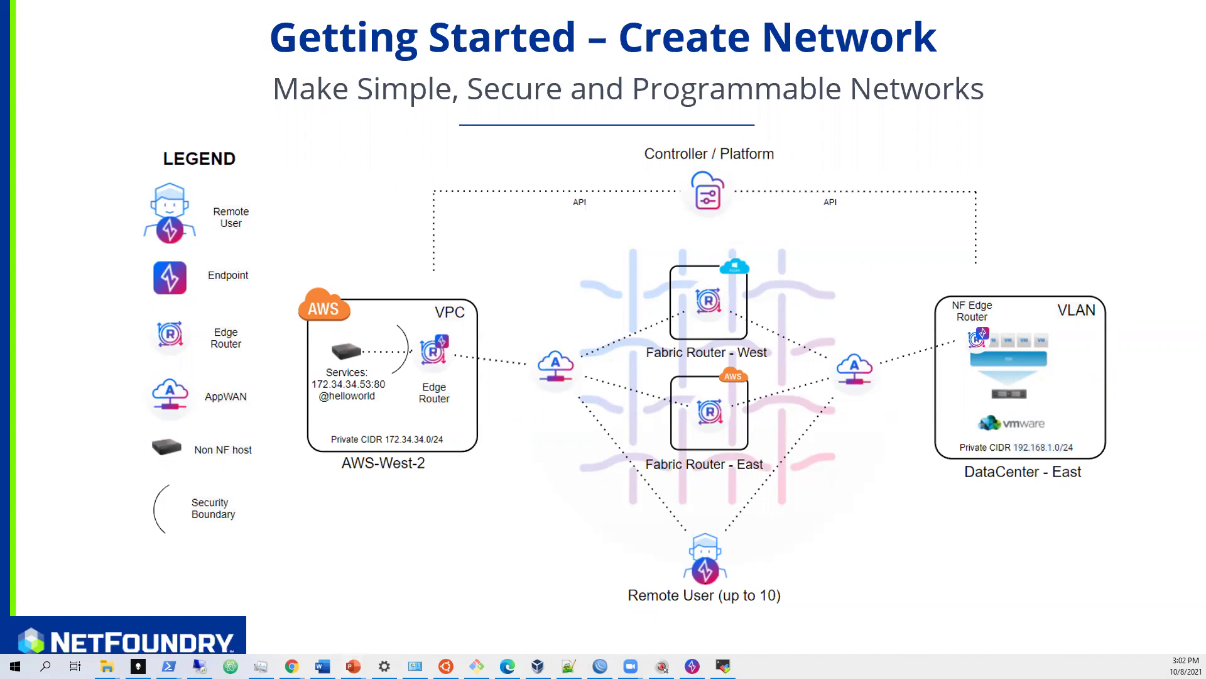
# - Minimize the Getting Started folder and bring the NetFoundry Support Hub browser over the slide
pyautogui.hotkey('alt', 'Tab')
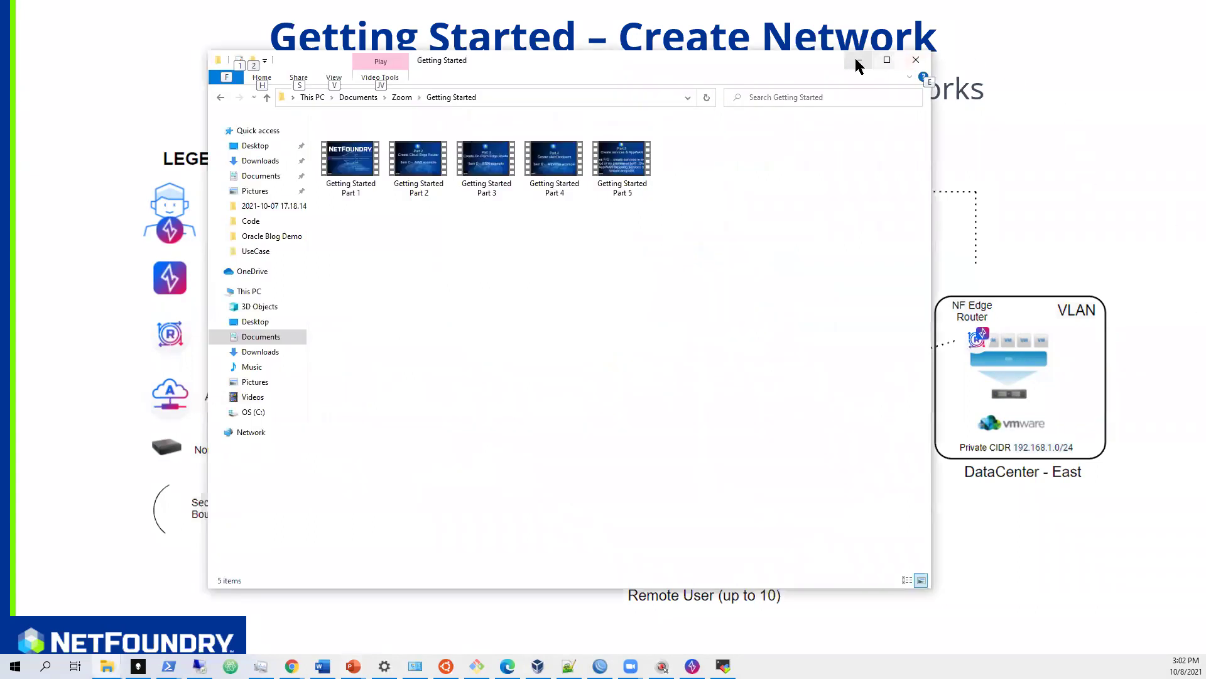
pyautogui.click(860, 60)
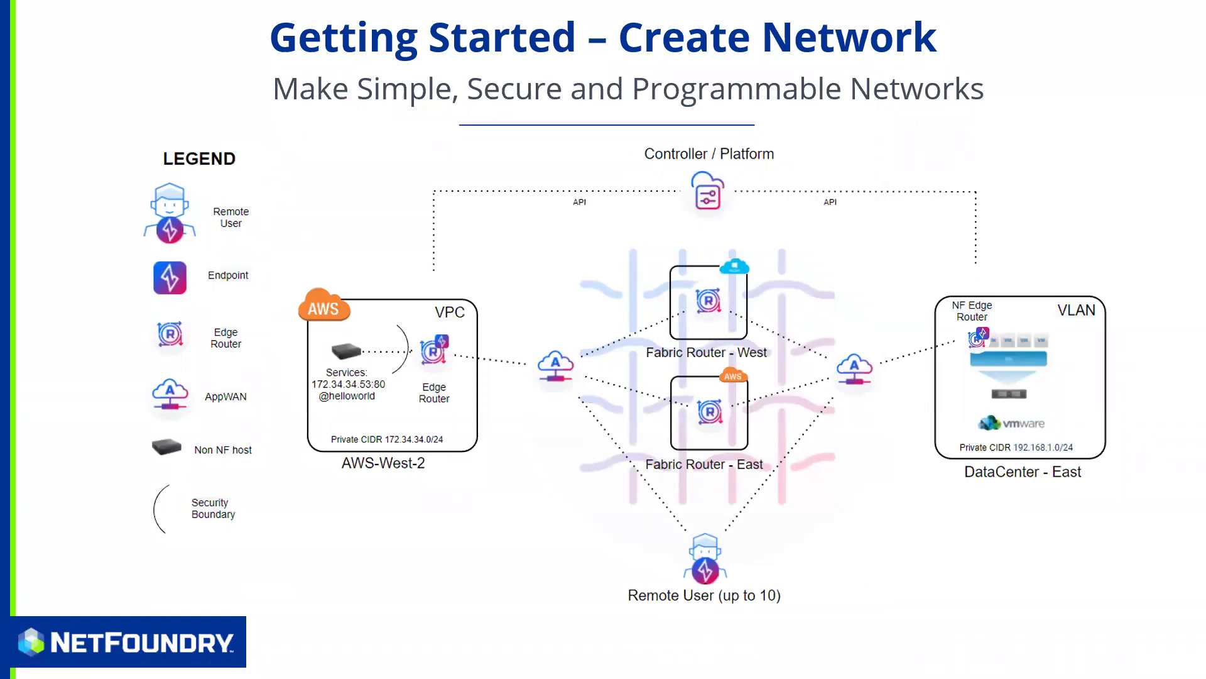
pyautogui.hotkey('alt', 'Tab')
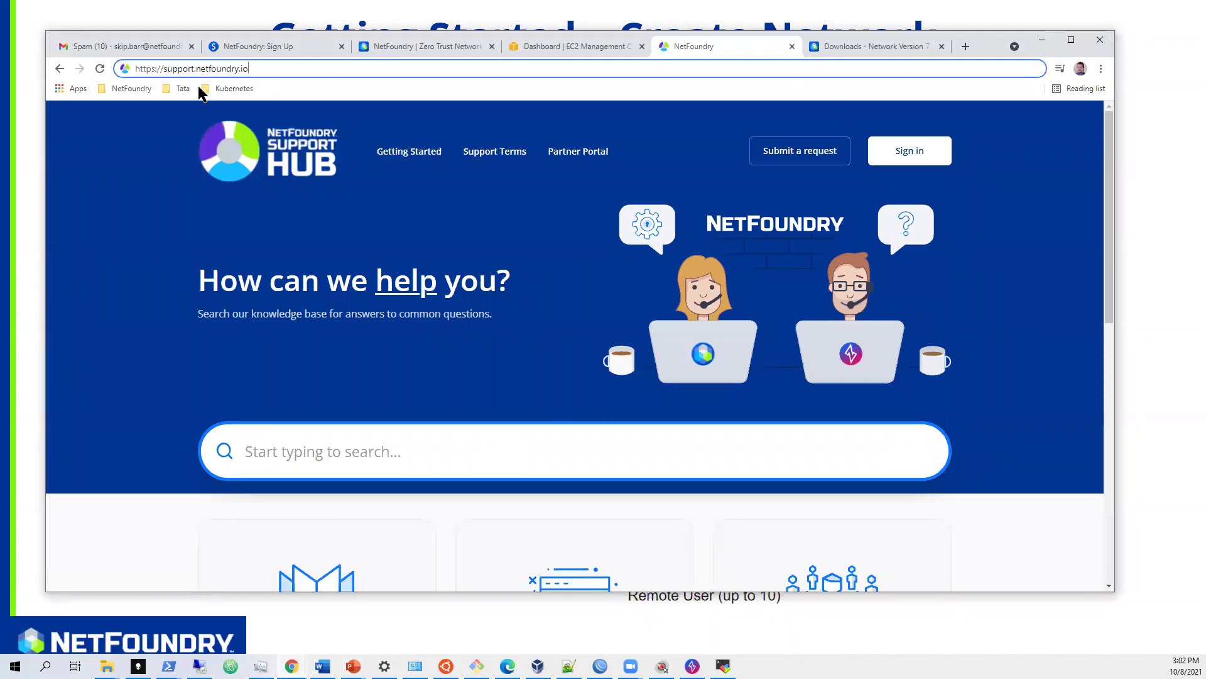
# - Scroll down the Support Hub home page and open the Docs & Guides category
pyautogui.scroll(-3, 434, 317)
pyautogui.scroll(-2, 435, 319)
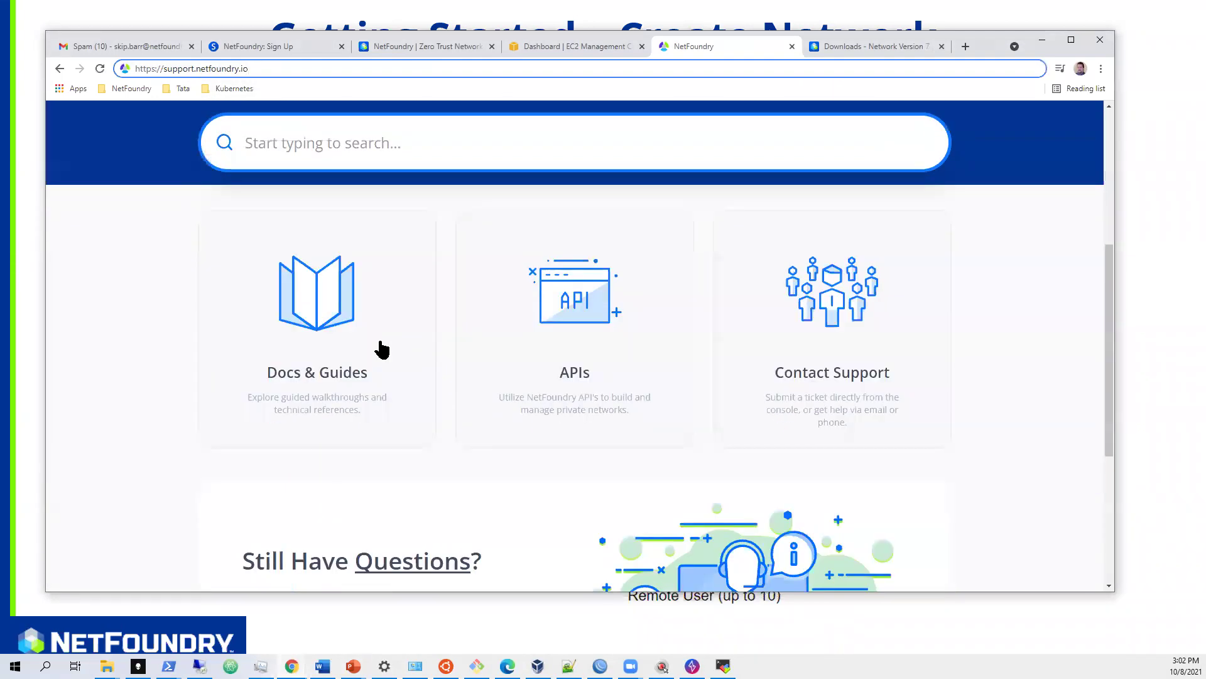
pyautogui.click(334, 305)
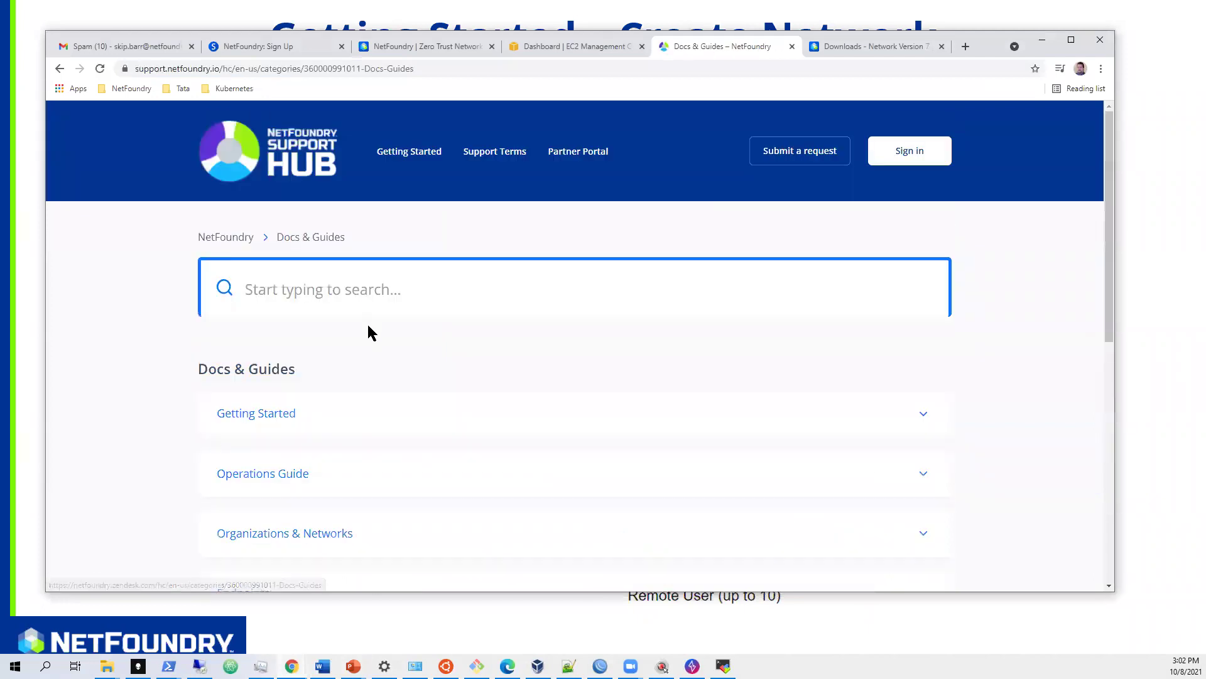
# - Browse the Docs & Guides categories, then go to the 'Downloads - Network Version 7' page
pyautogui.scroll(-2, 361, 315)
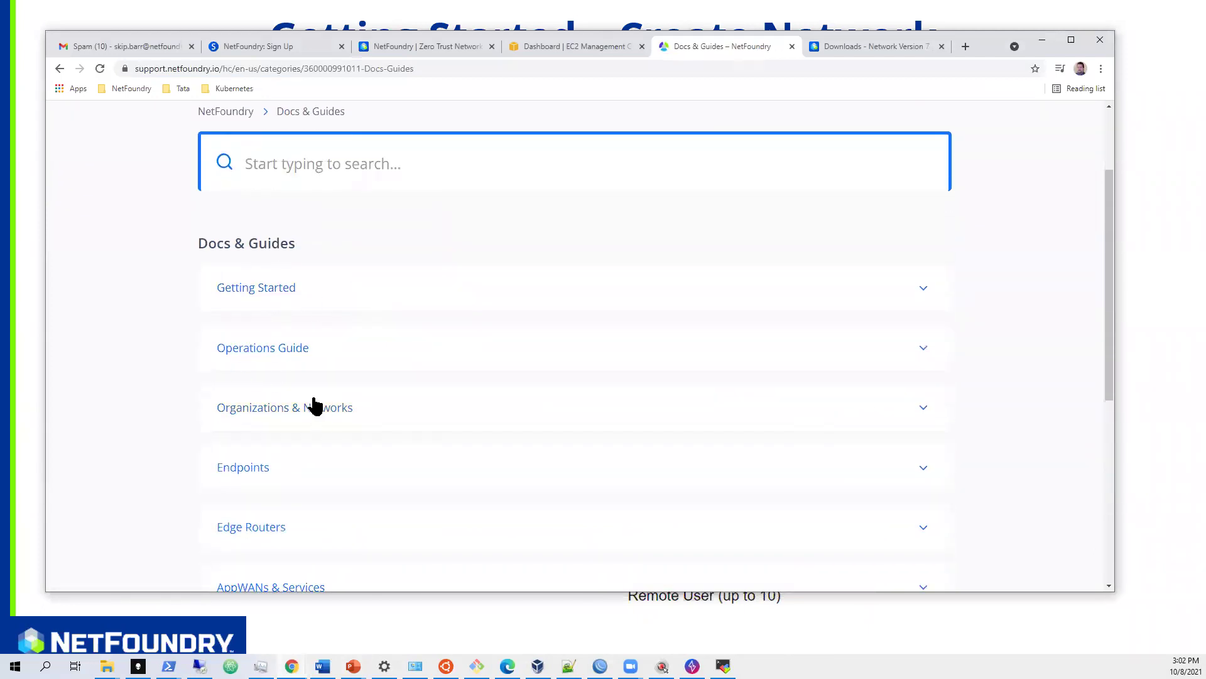
pyautogui.scroll(-1, 281, 369)
pyautogui.scroll(-1, 280, 369)
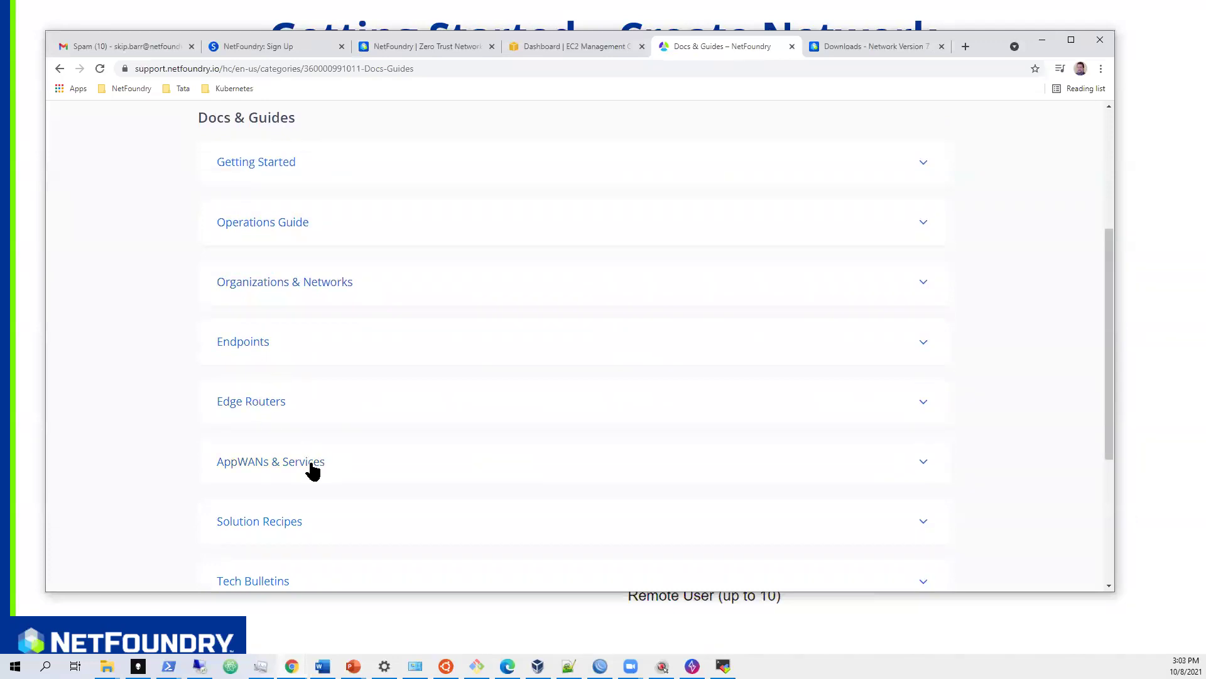
pyautogui.scroll(4, 349, 460)
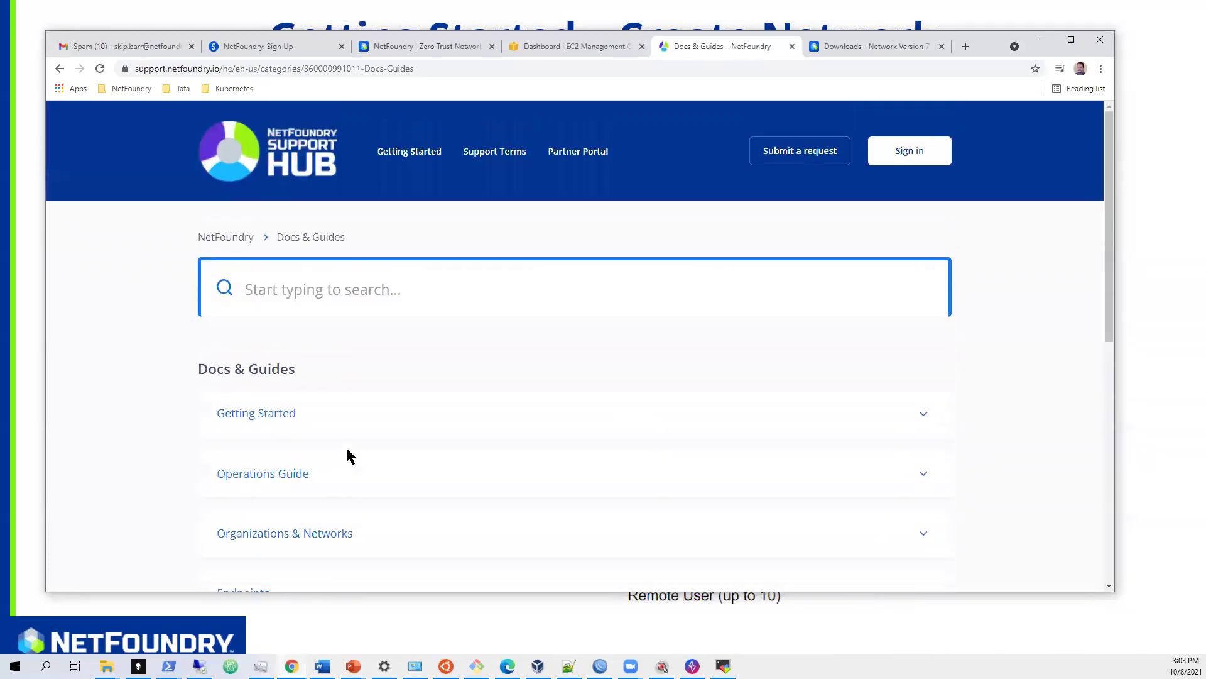
pyautogui.scroll(-1, 347, 448)
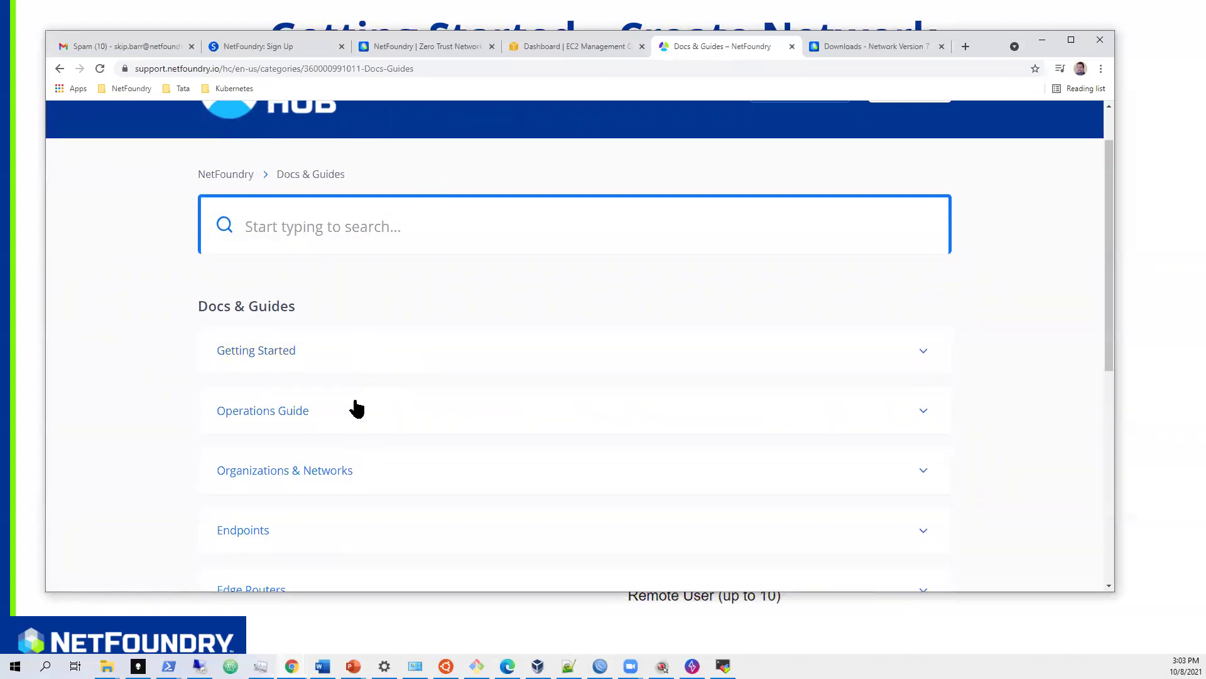
pyautogui.scroll(1, 364, 381)
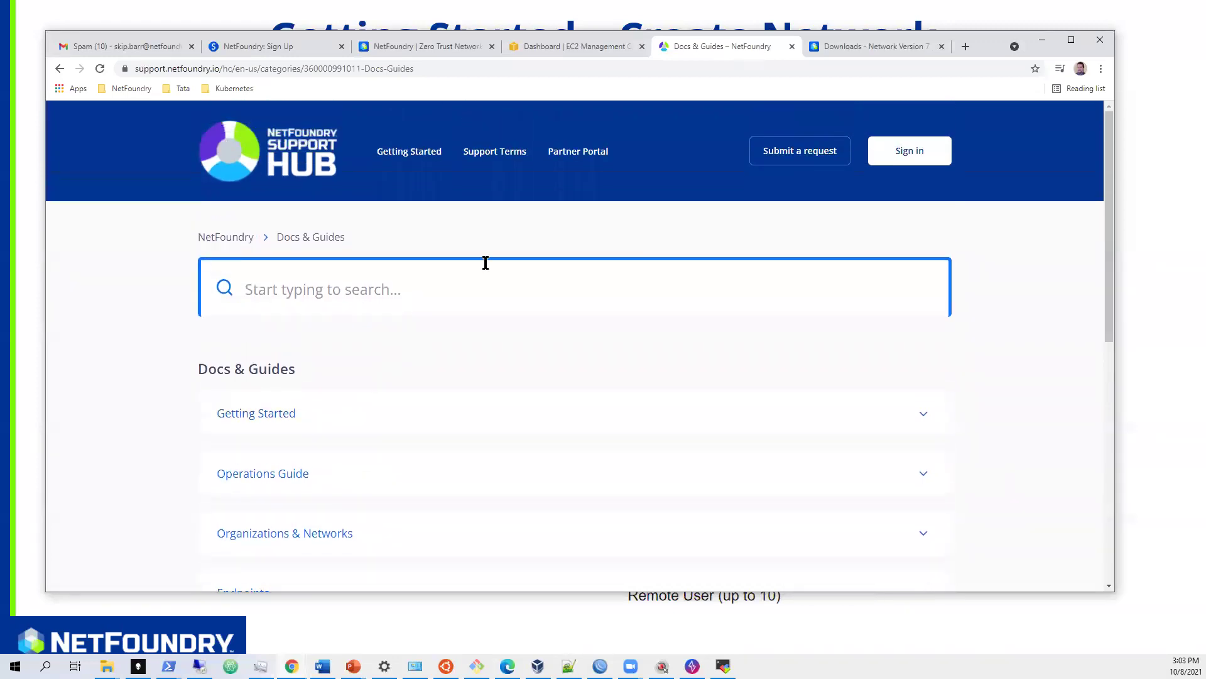
pyautogui.click(880, 47)
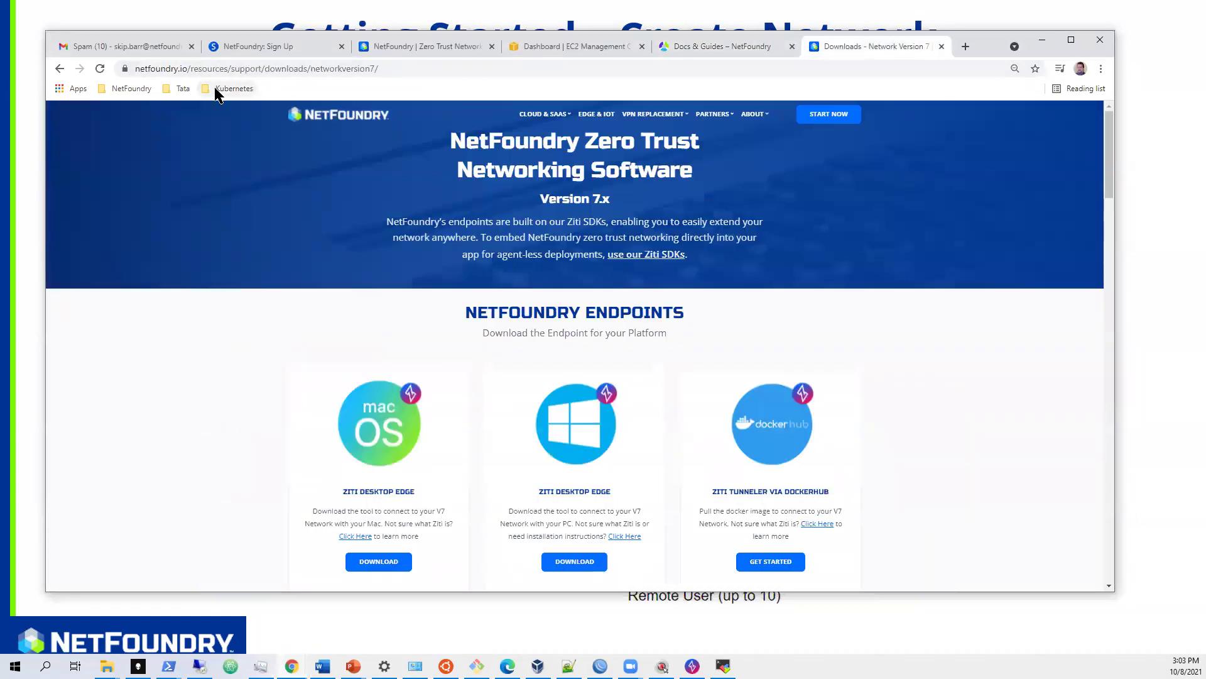
# - Scroll through the Version 7 endpoint and edge router downloads, then go to the netfoundry.io home page
pyautogui.scroll(-3, 452, 305)
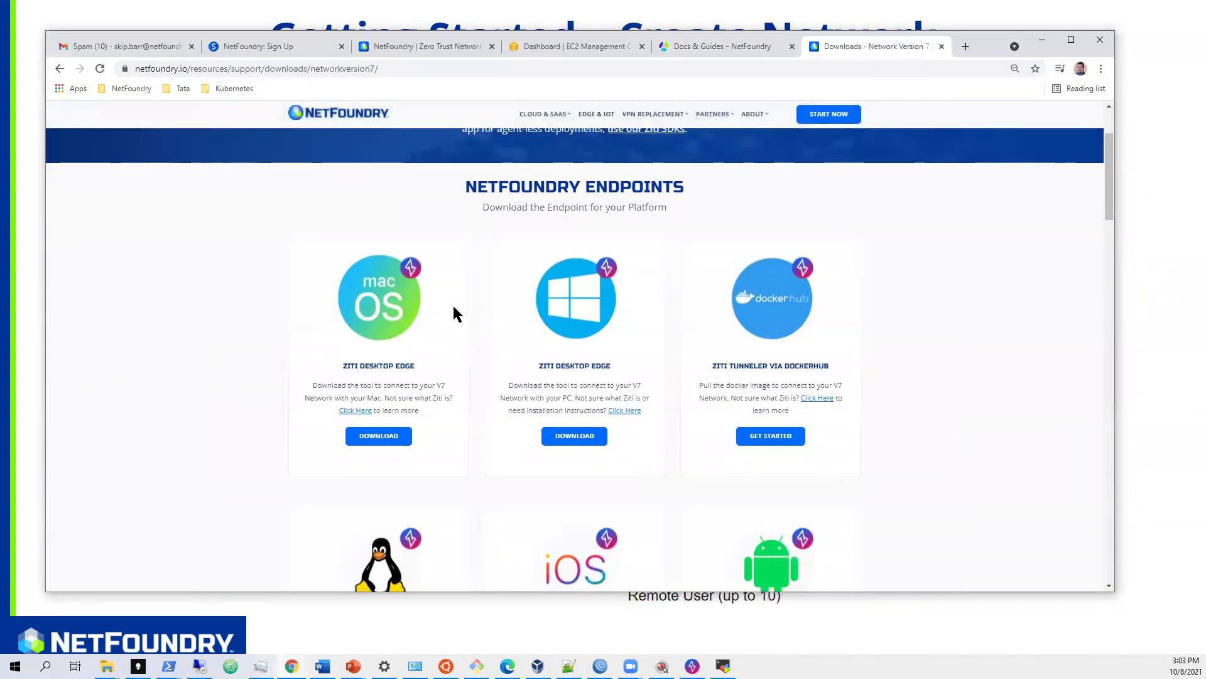
pyautogui.scroll(-10, 454, 308)
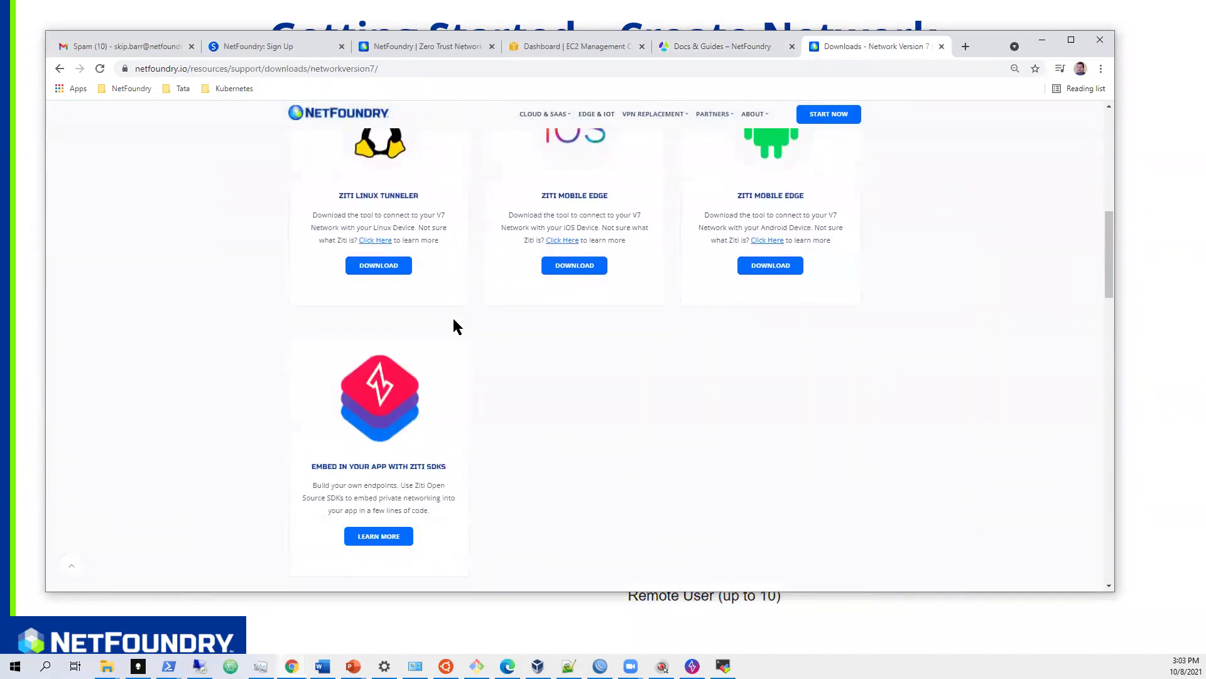
pyautogui.scroll(-10, 454, 320)
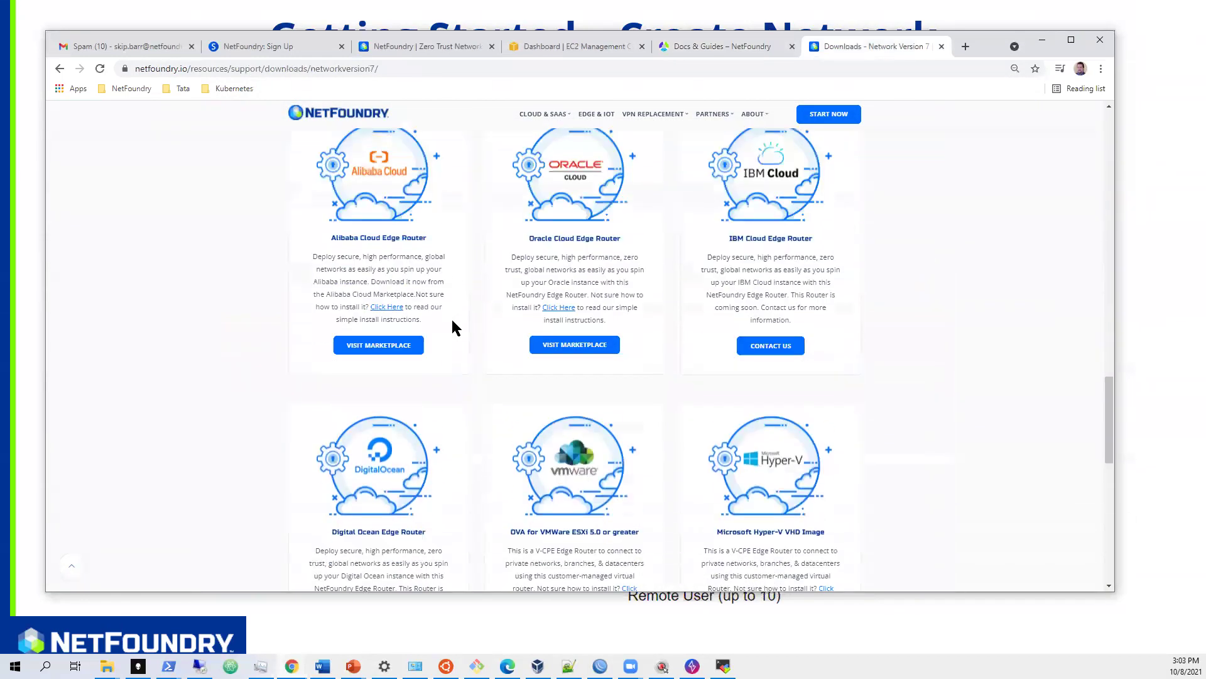
pyautogui.scroll(-5, 453, 322)
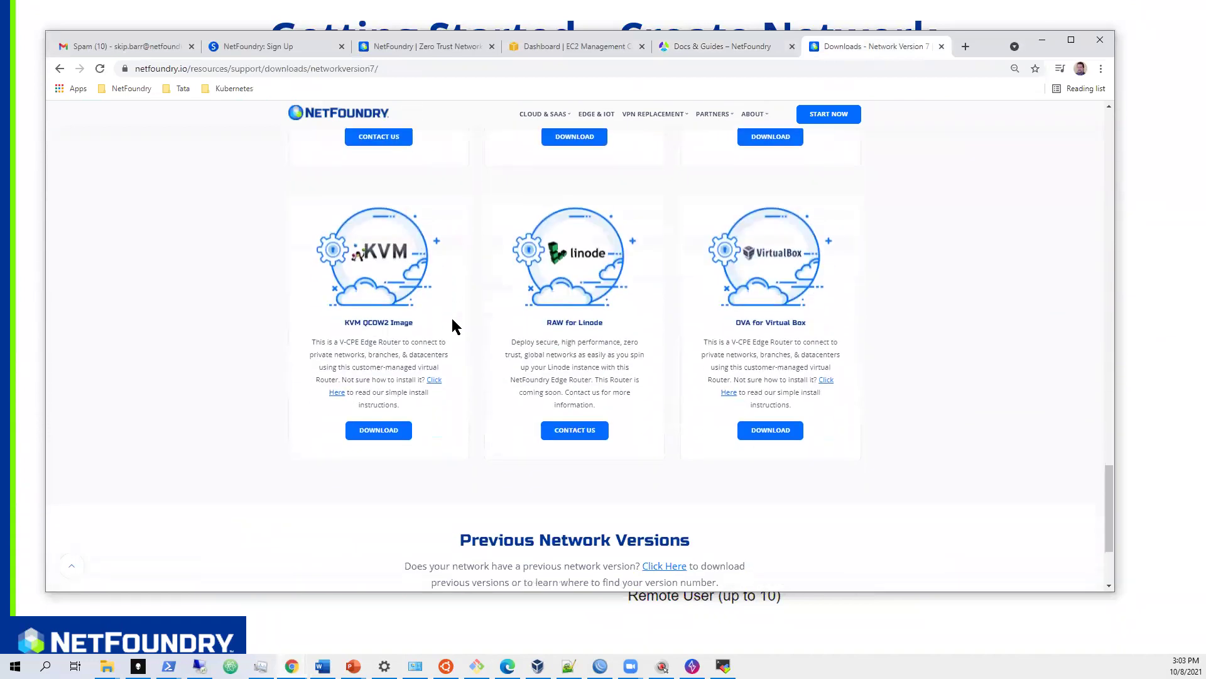
pyautogui.scroll(-3, 454, 325)
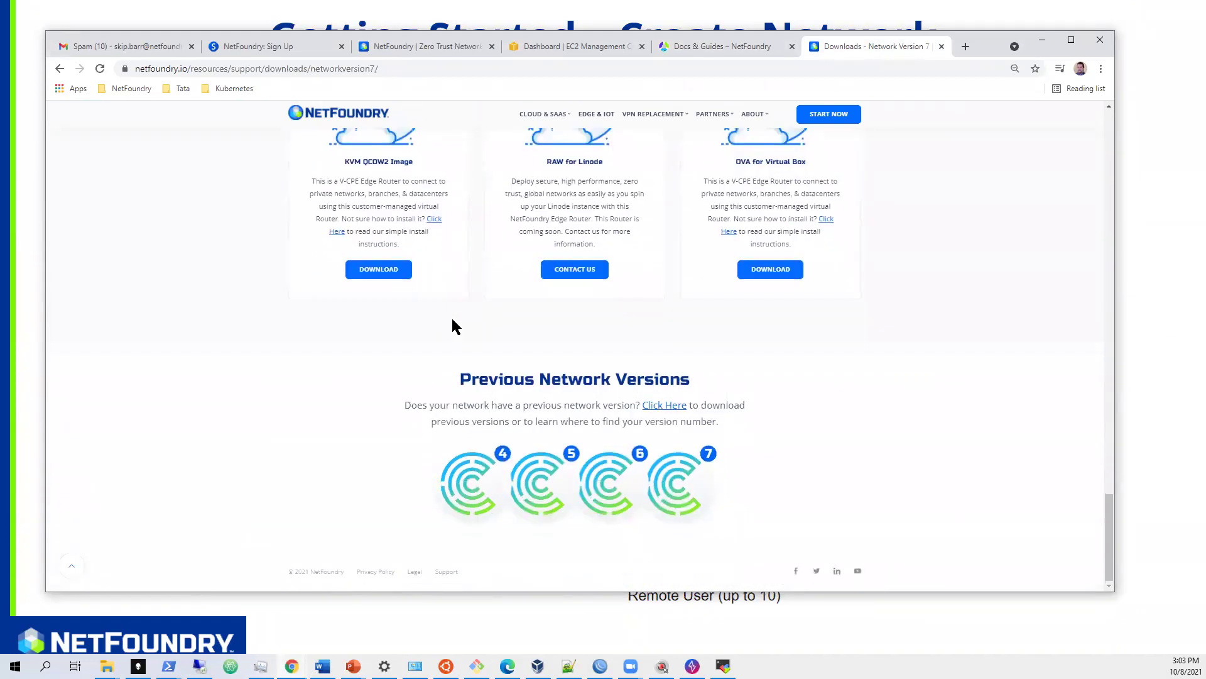
pyautogui.scroll(12, 454, 326)
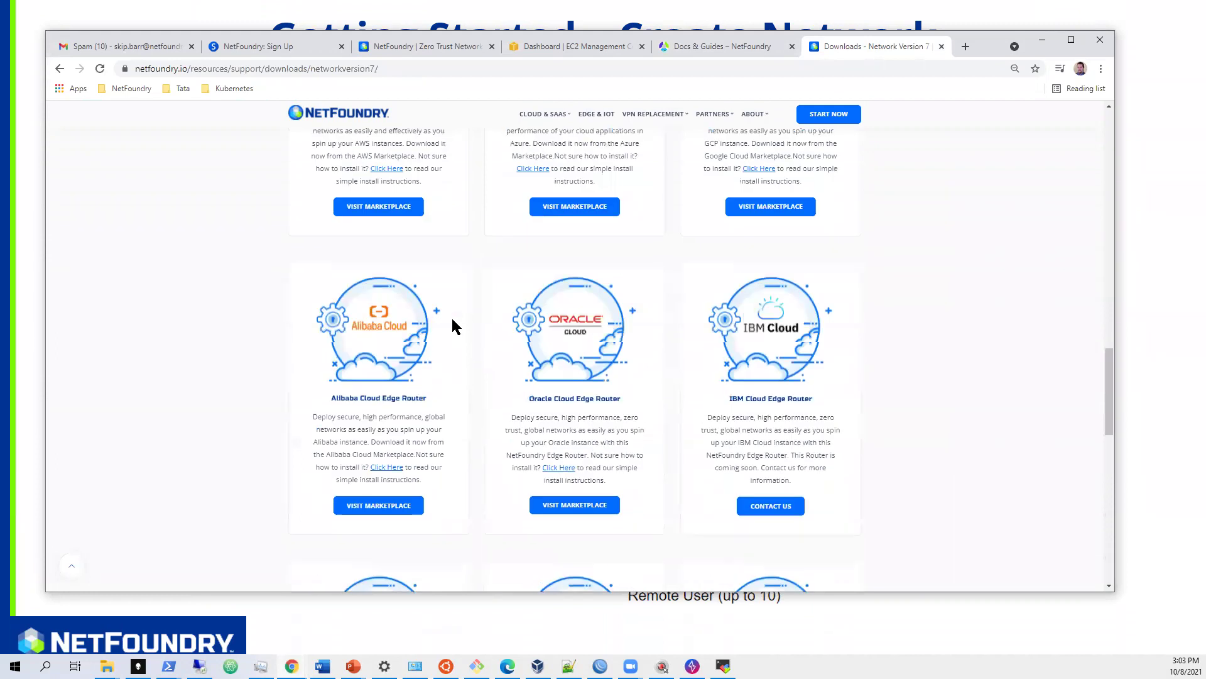
pyautogui.scroll(15, 452, 323)
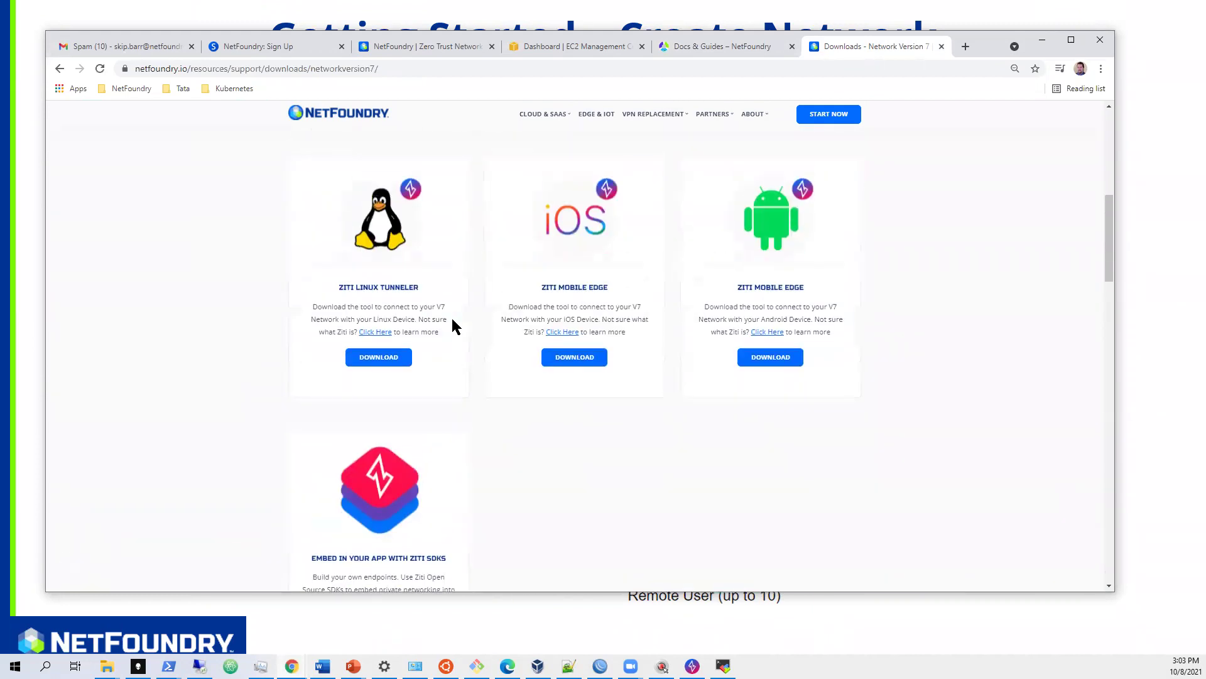
pyautogui.click(424, 46)
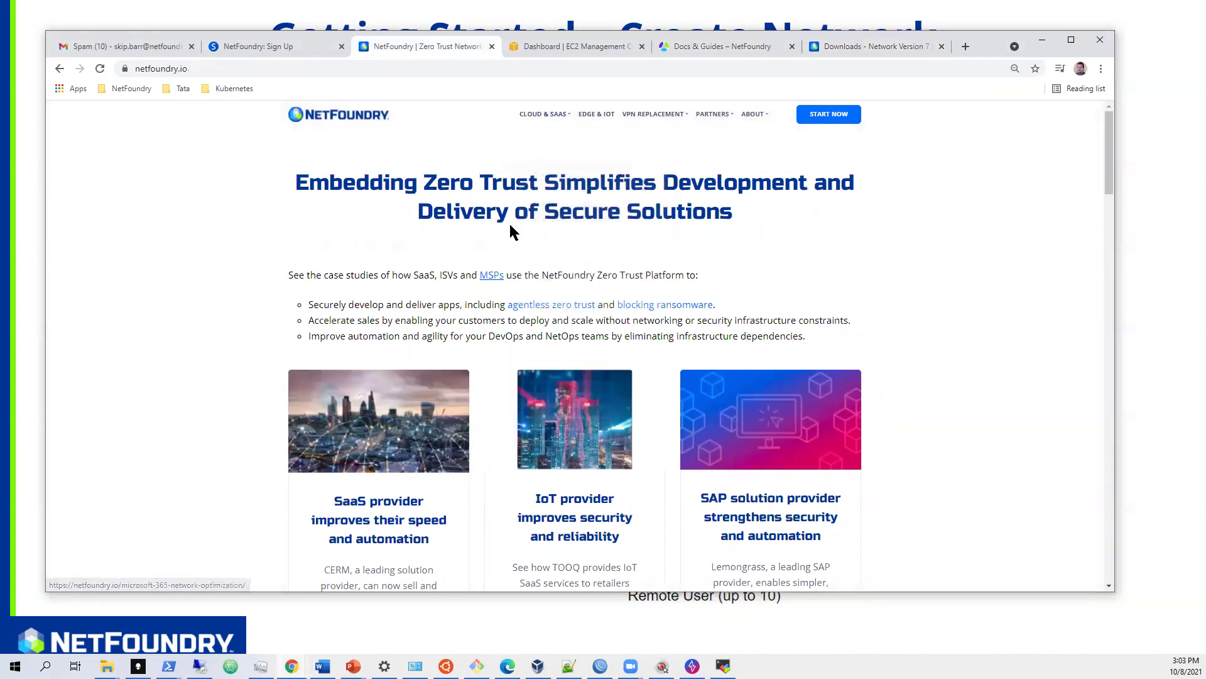
# - Look over the CLOUD & SAAS and VPN REPLACEMENT menus, then go to the NetFoundry Sign Up page
pyautogui.moveTo(544, 113)
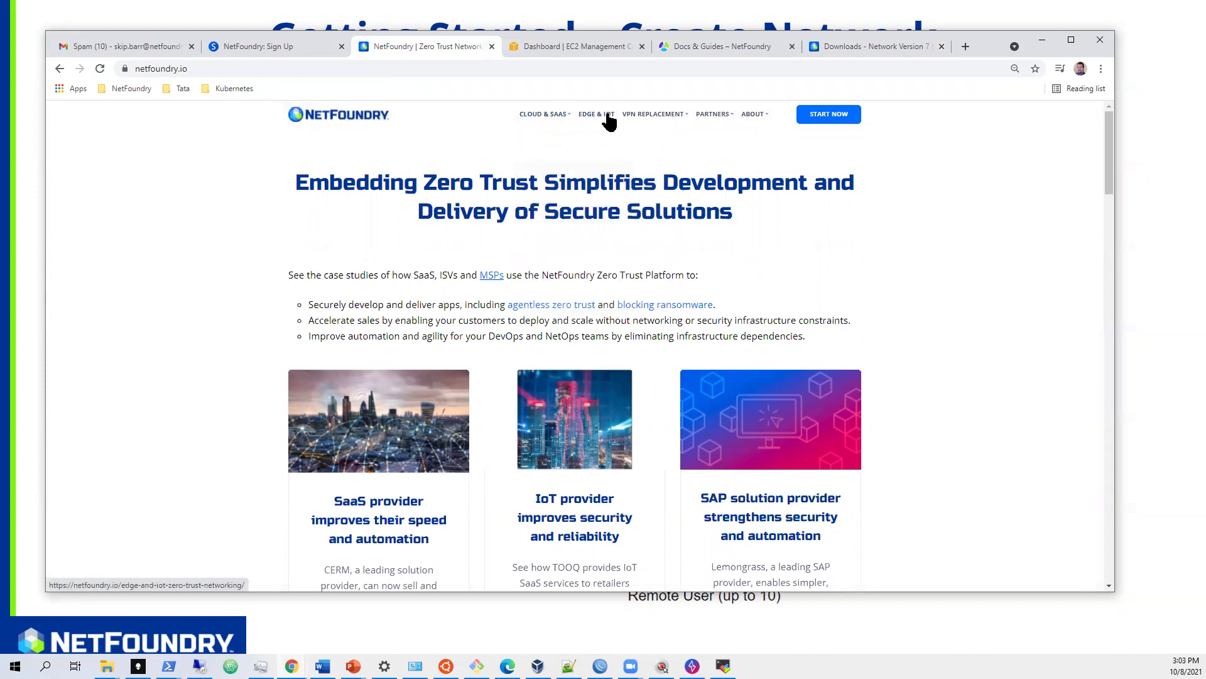
pyautogui.moveTo(656, 120)
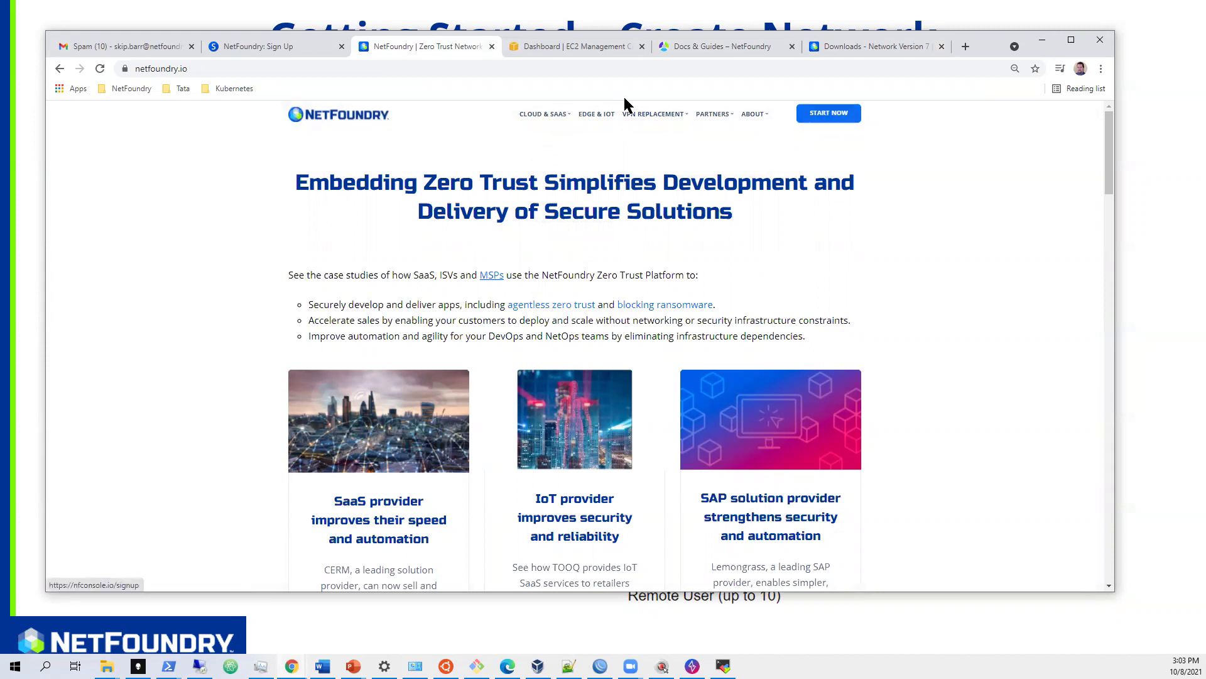
pyautogui.click(269, 49)
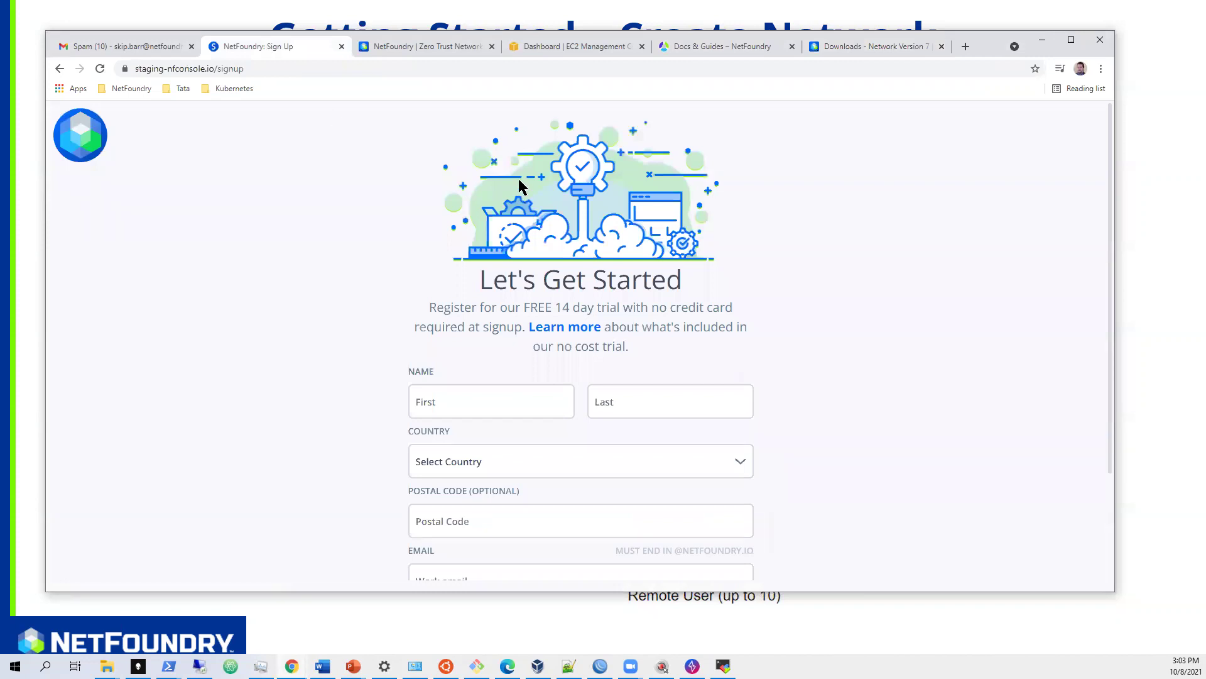
# - Enter the user's first and last name on the free-trial sign-up form
pyautogui.scroll(-1, 894, 237)
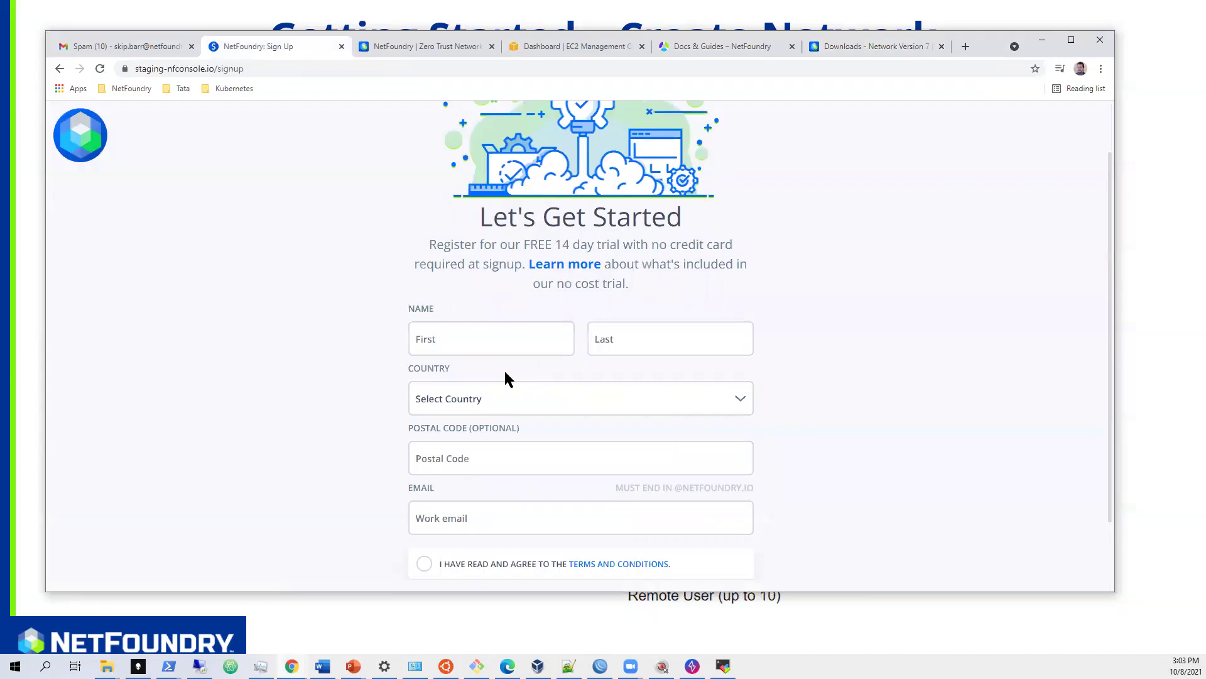
pyautogui.click(492, 338)
pyautogui.write('Skip')
pyautogui.press('Tab')
pyautogui.write('Barr')
# - Set the Country field to Belize
pyautogui.press('Tab')
pyautogui.write('bahr')
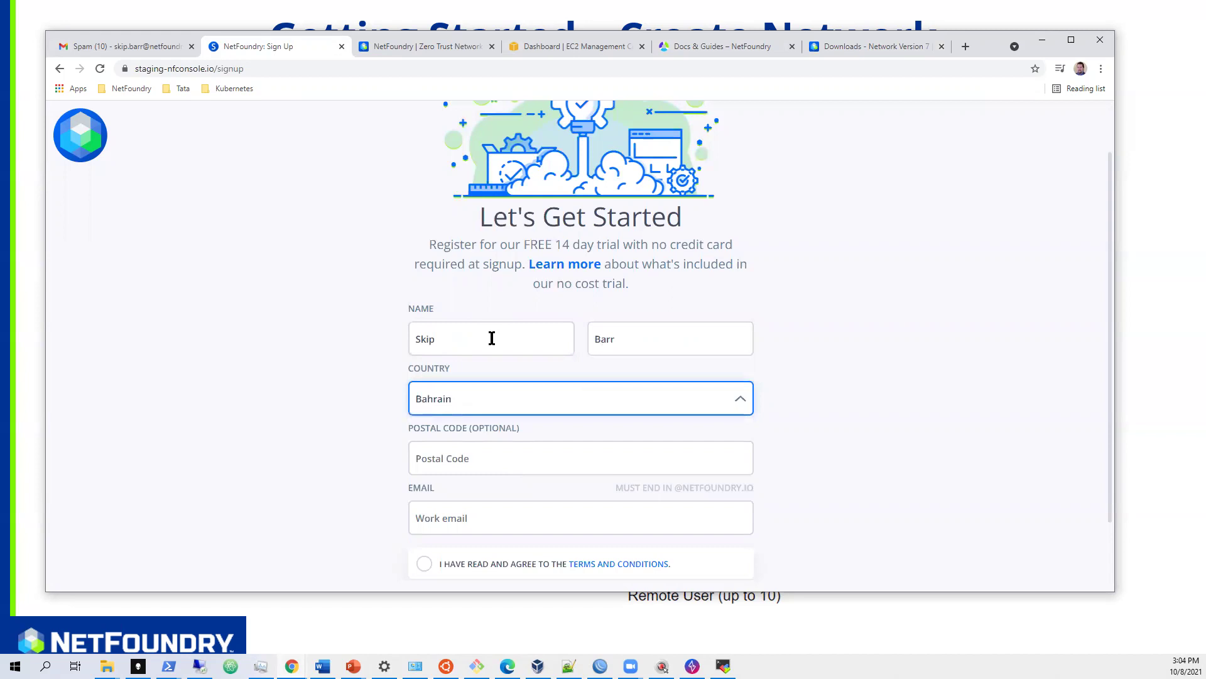
pyautogui.scroll(-1, 672, 396)
pyautogui.click(637, 336)
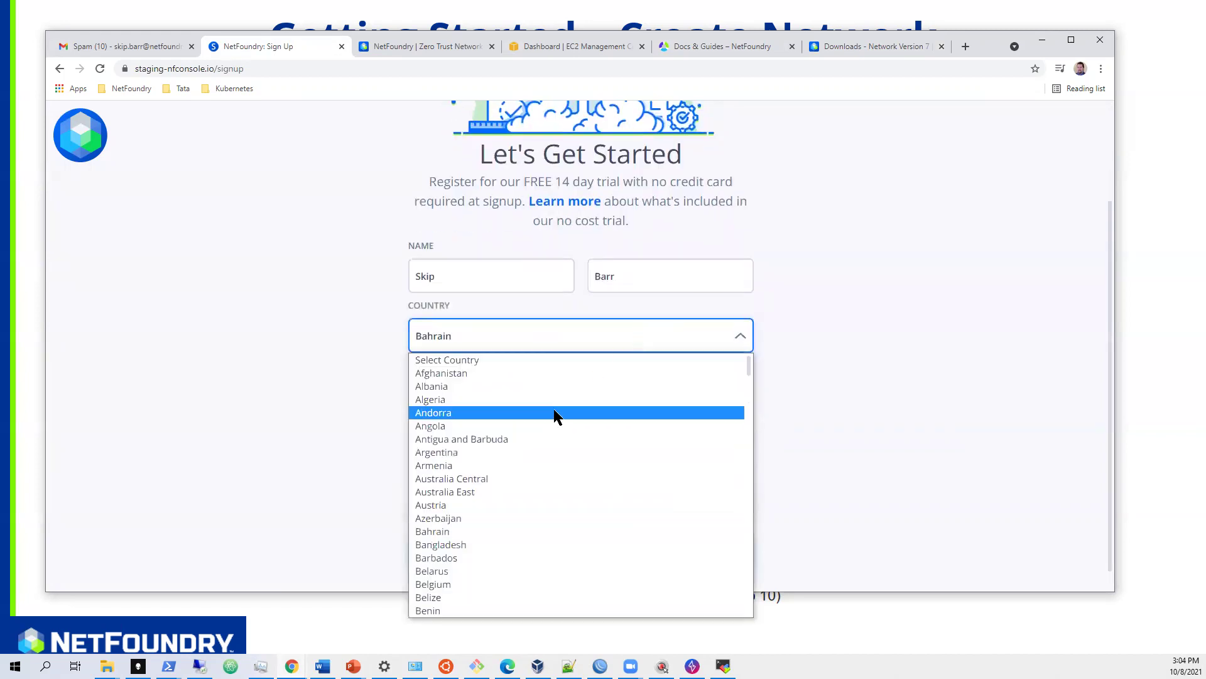
pyautogui.click(481, 597)
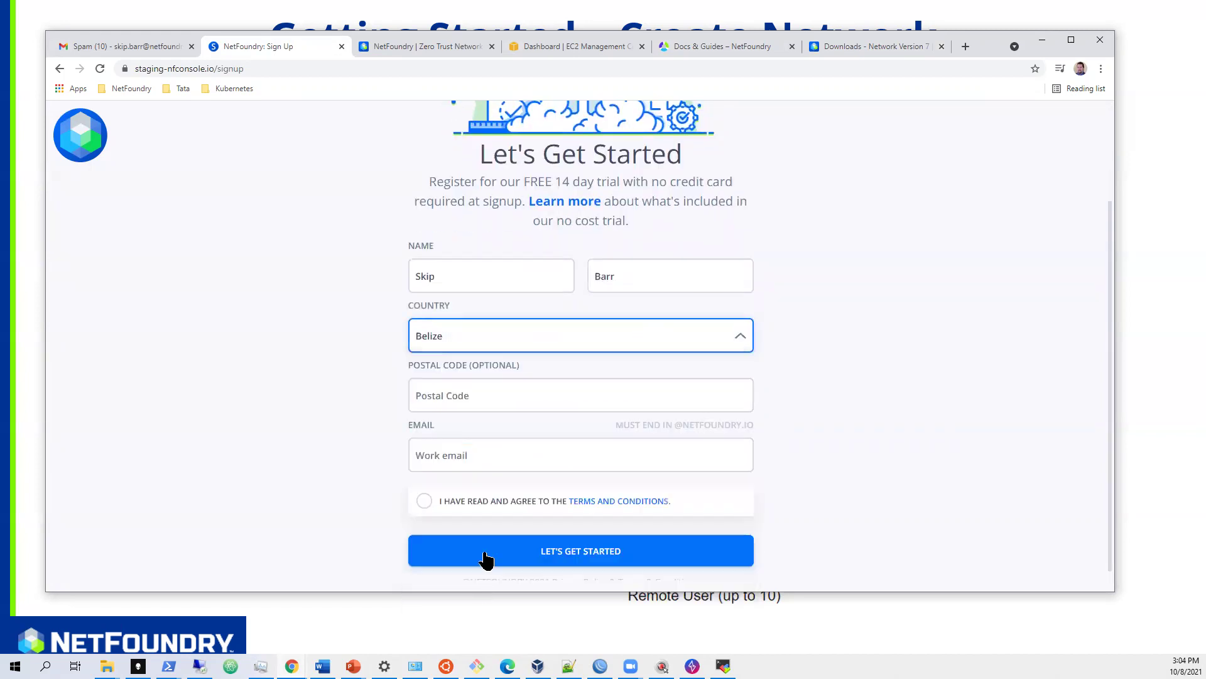
# - Fill in the saved work email, agree to the terms, and submit the registration
pyautogui.click(473, 441)
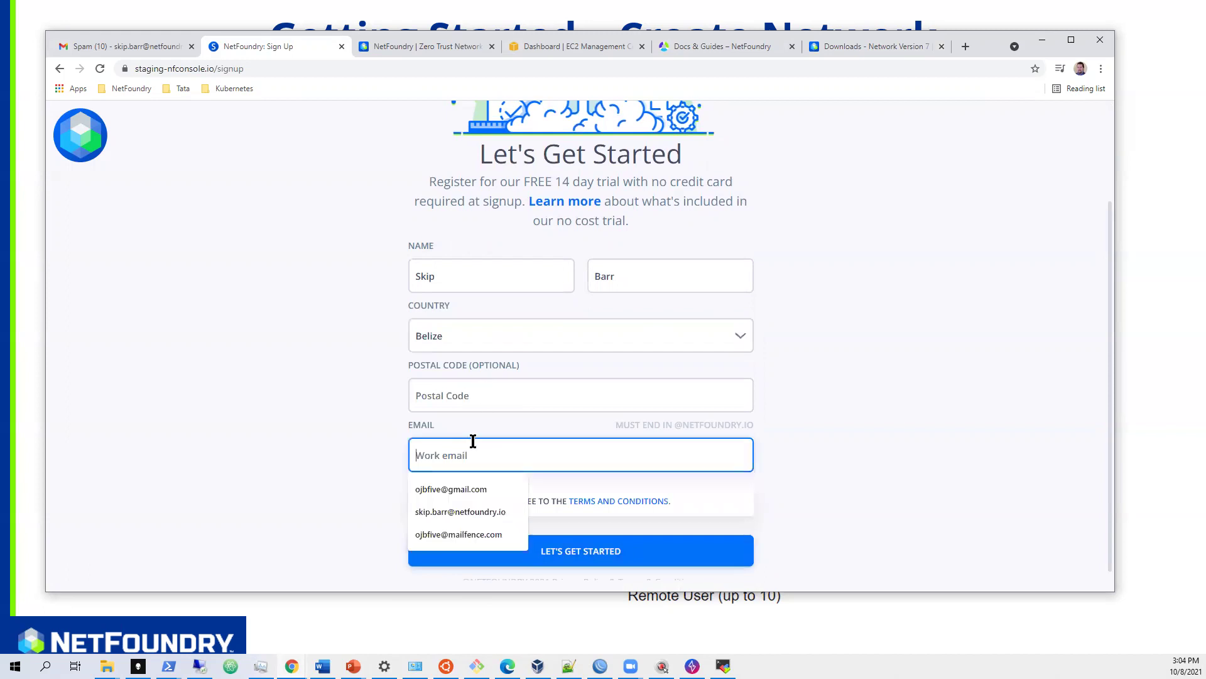
pyautogui.click(480, 511)
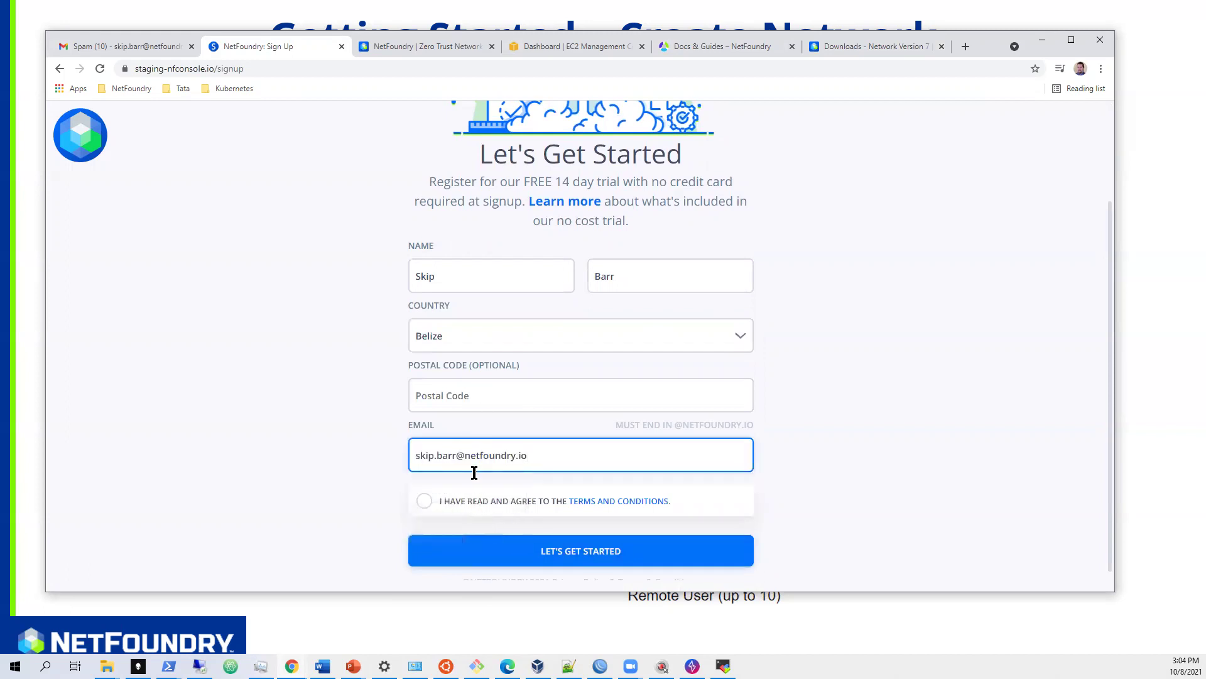
pyautogui.click(423, 503)
pyautogui.click(545, 551)
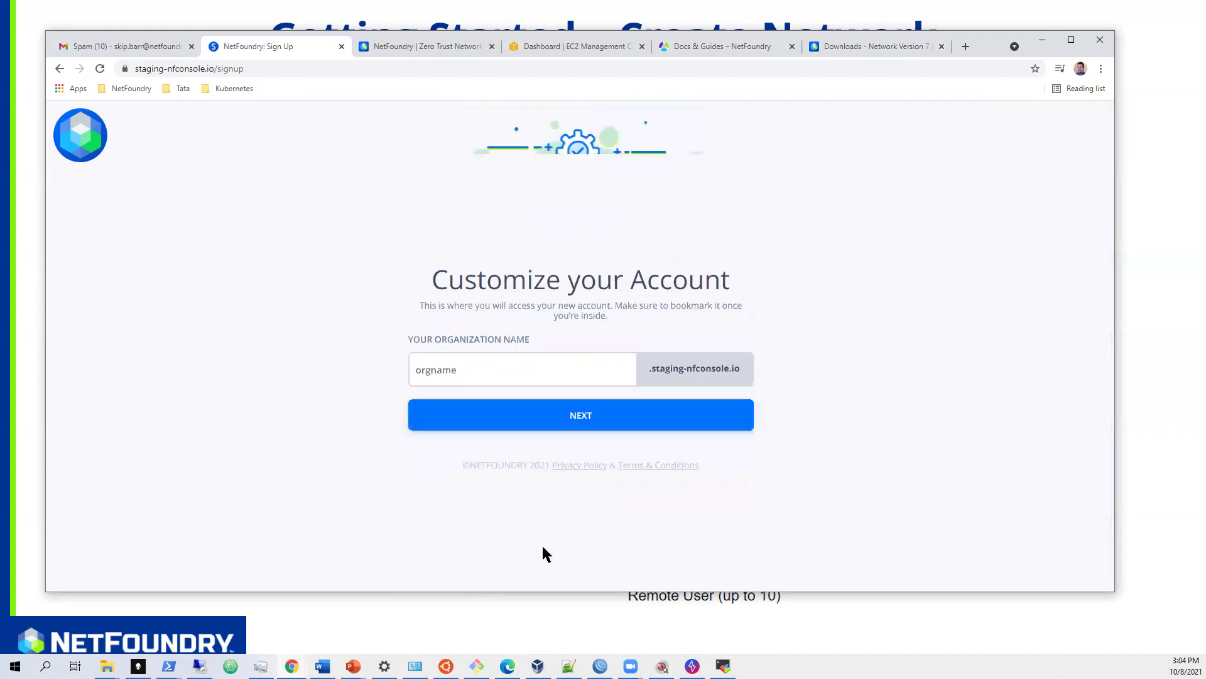
# - Name the organization demowithskip, continue setup, then check Gmail's spam folder for the sign-up email
pyautogui.click(490, 369)
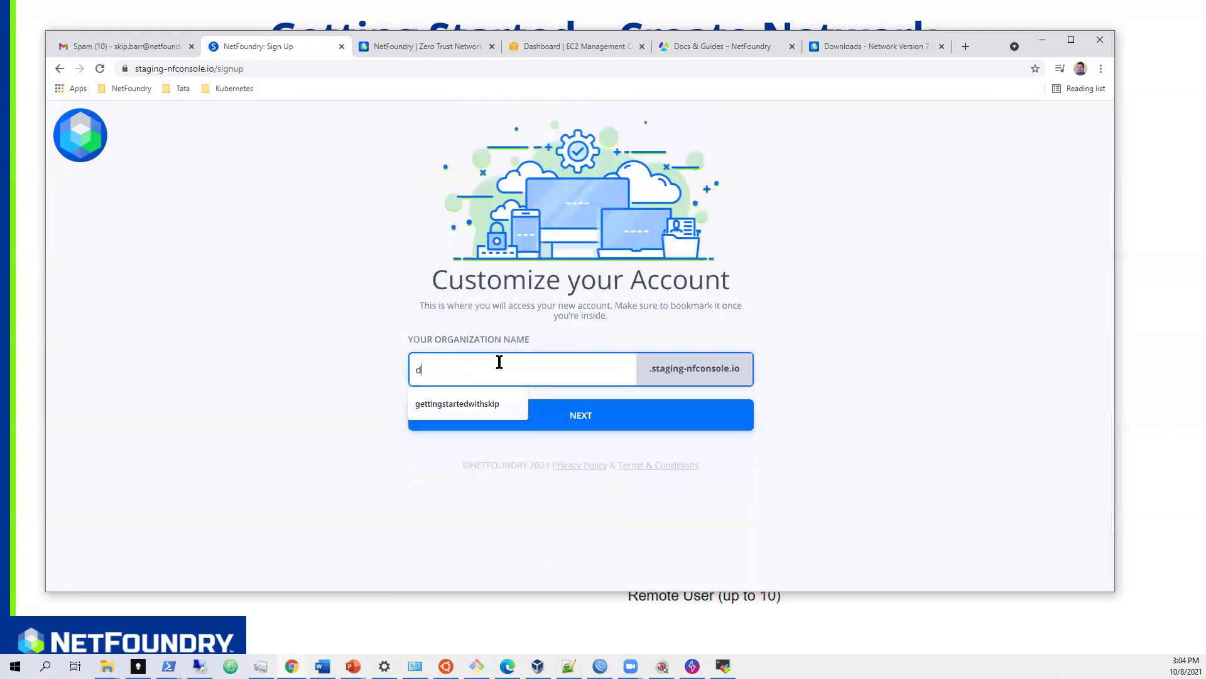
pyautogui.write('demowithskip')
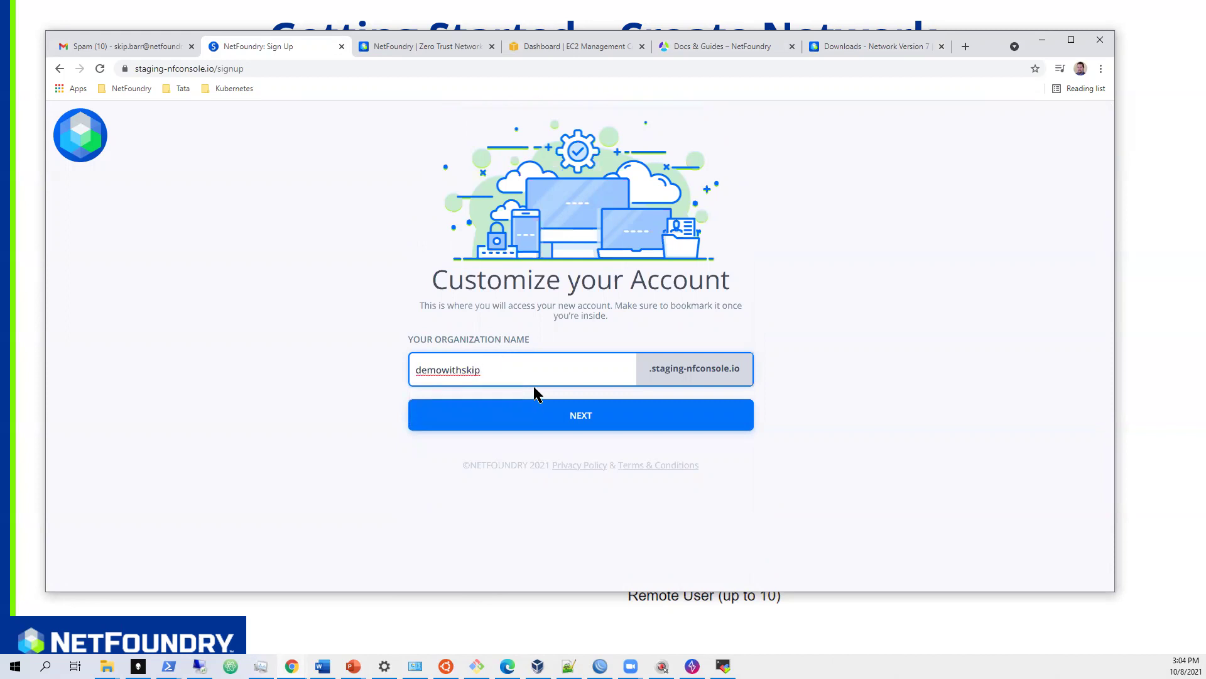
pyautogui.click(565, 416)
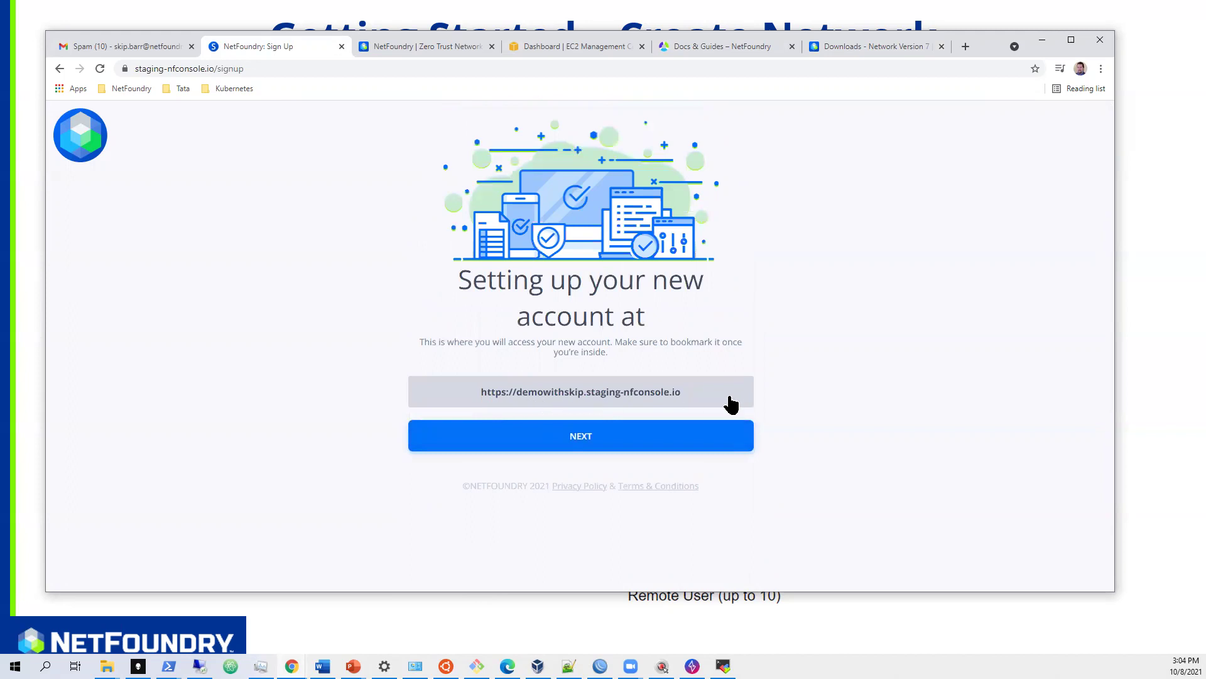
pyautogui.click(568, 438)
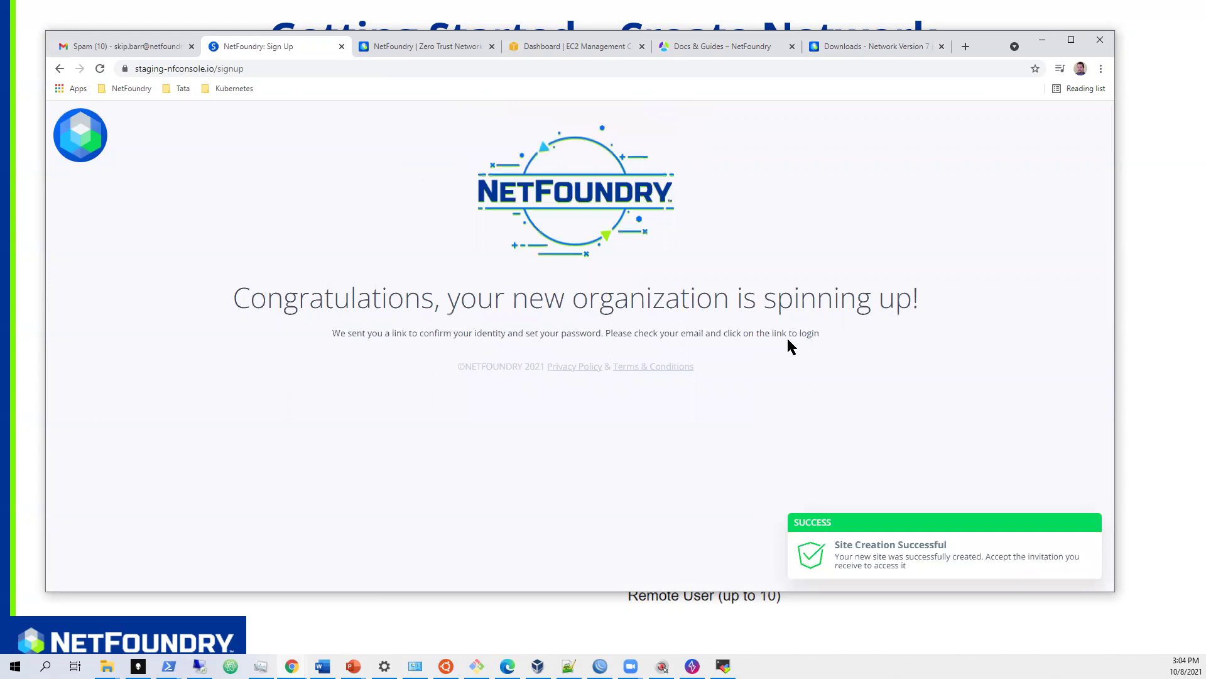
pyautogui.click(150, 44)
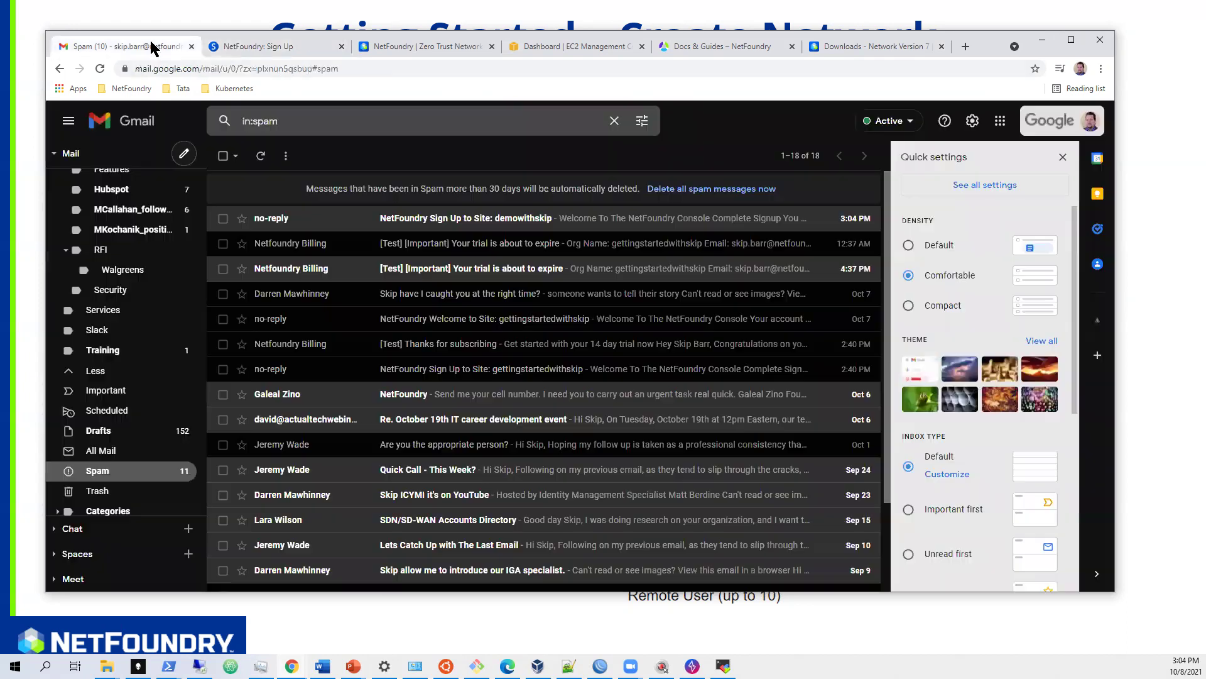
# - Open the 'NetFoundry Sign Up to Site: demowithskip' email and follow its COMPLETE SIGNUP link
pyautogui.click(553, 223)
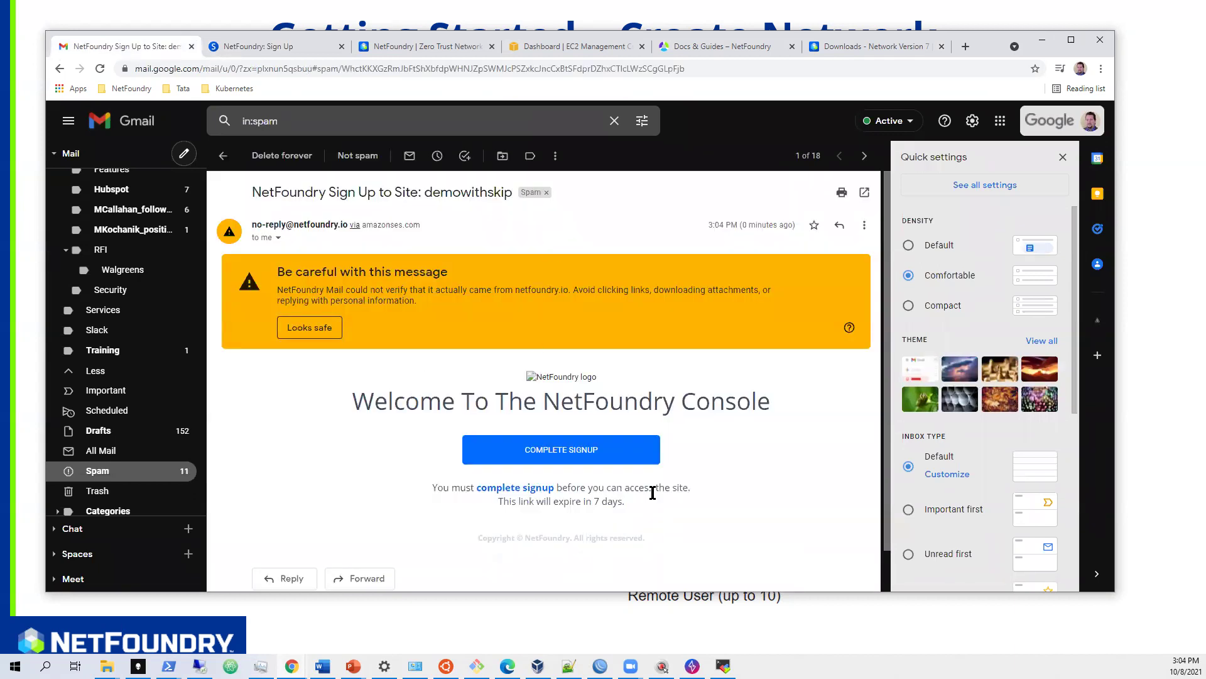
pyautogui.click(569, 454)
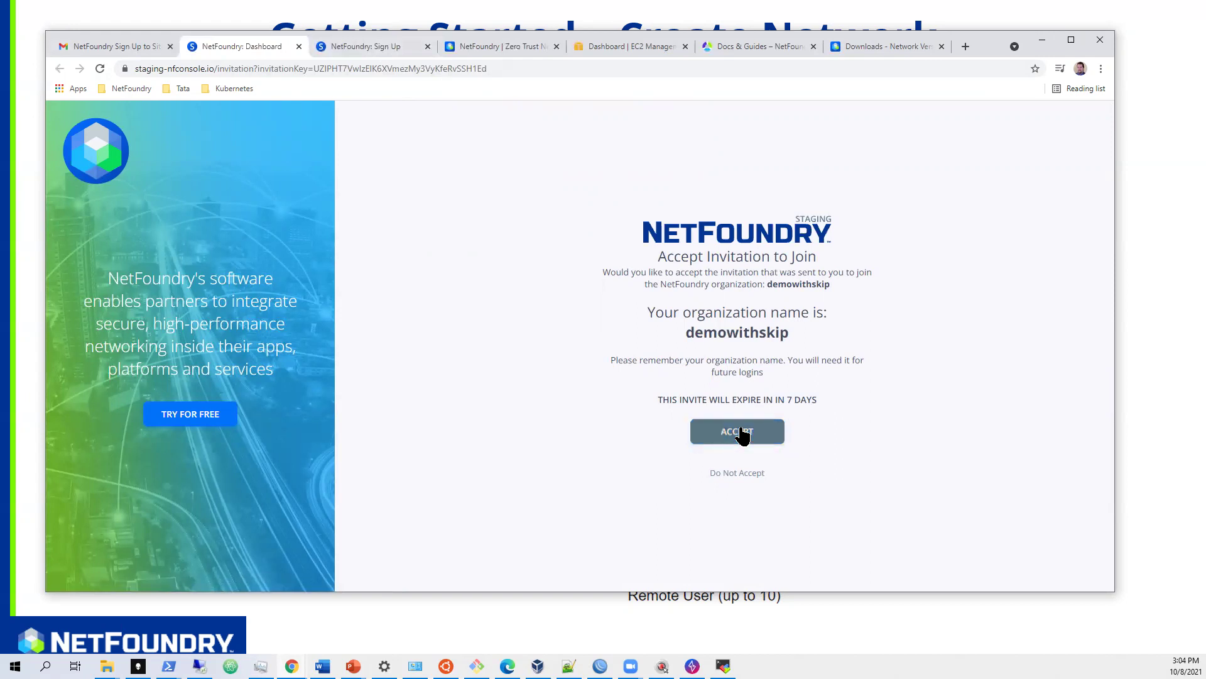
# - Accept the demowithskip invitation and log in with the existing account
pyautogui.click(745, 432)
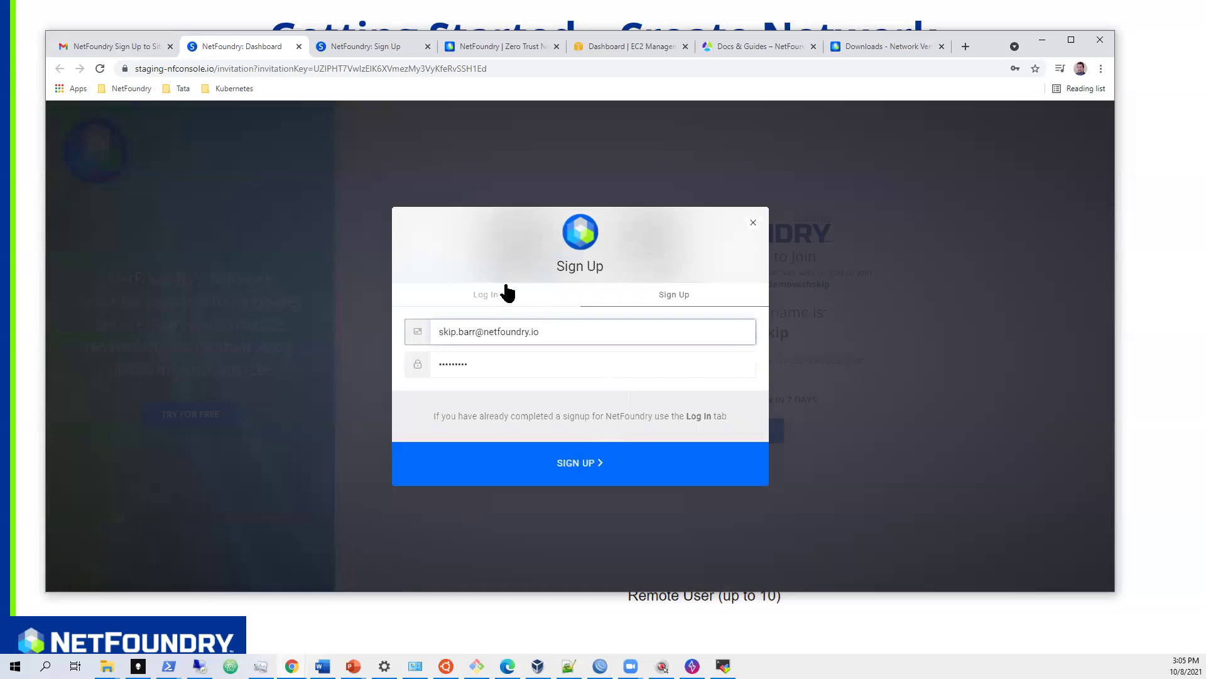
pyautogui.click(480, 294)
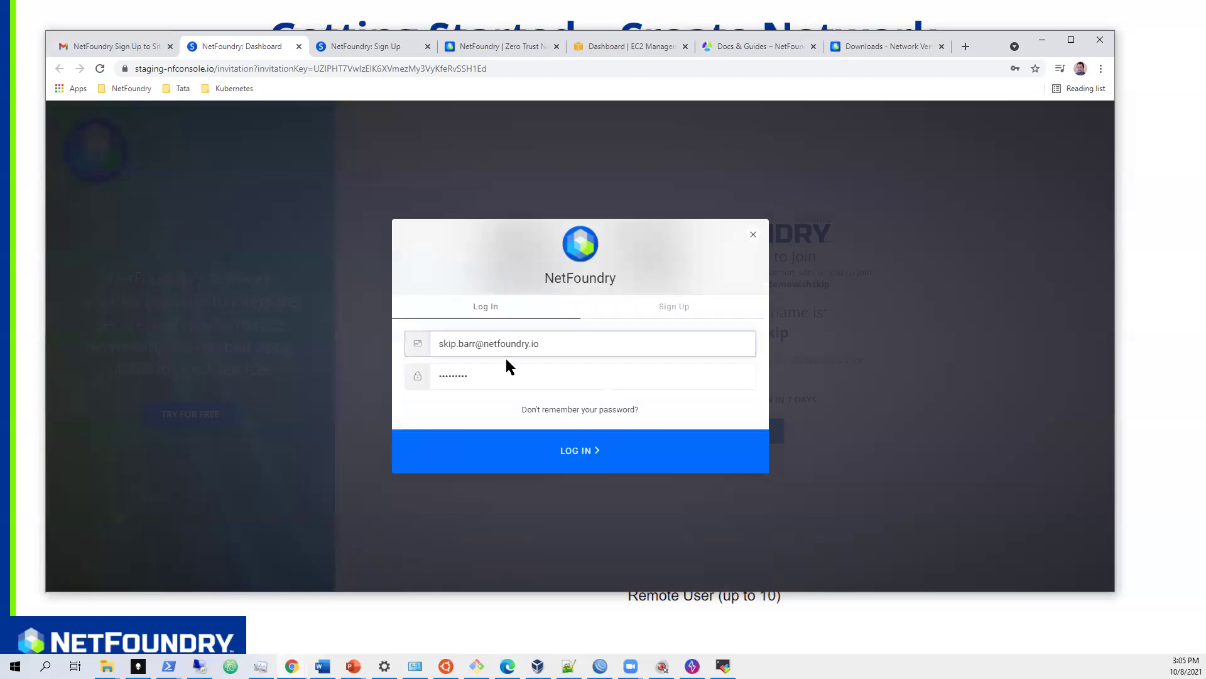
pyautogui.click(587, 448)
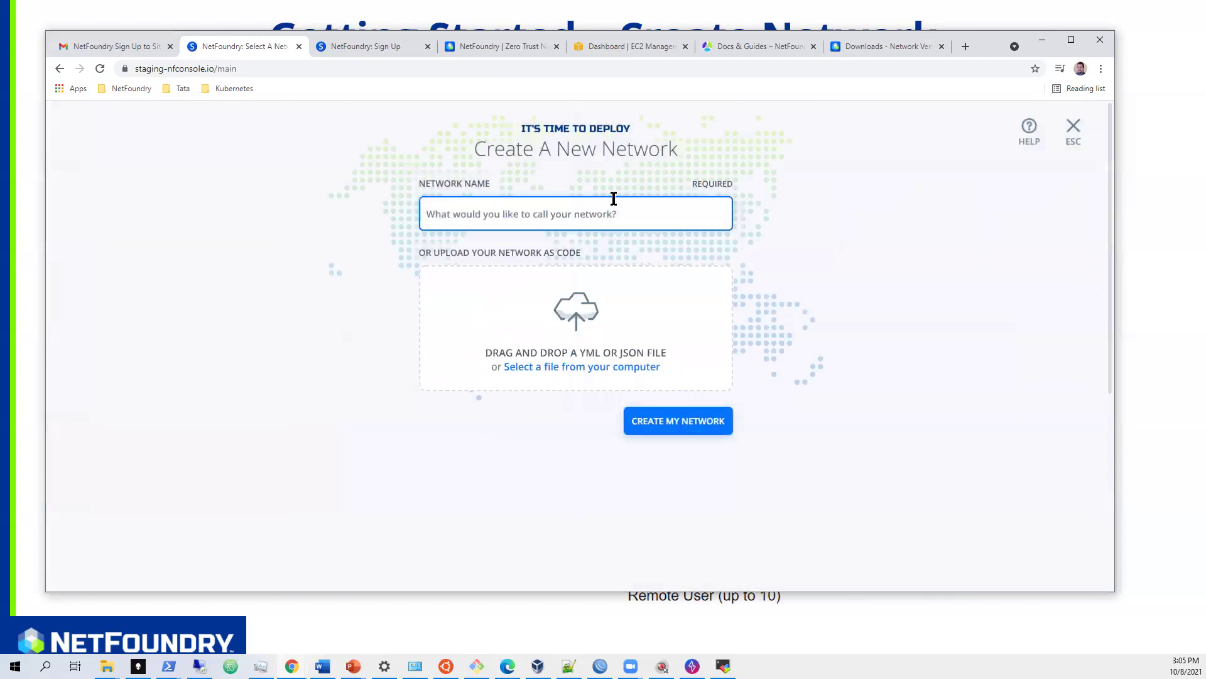
# - Name the new network demowithskip and create it
pyautogui.click(514, 212)
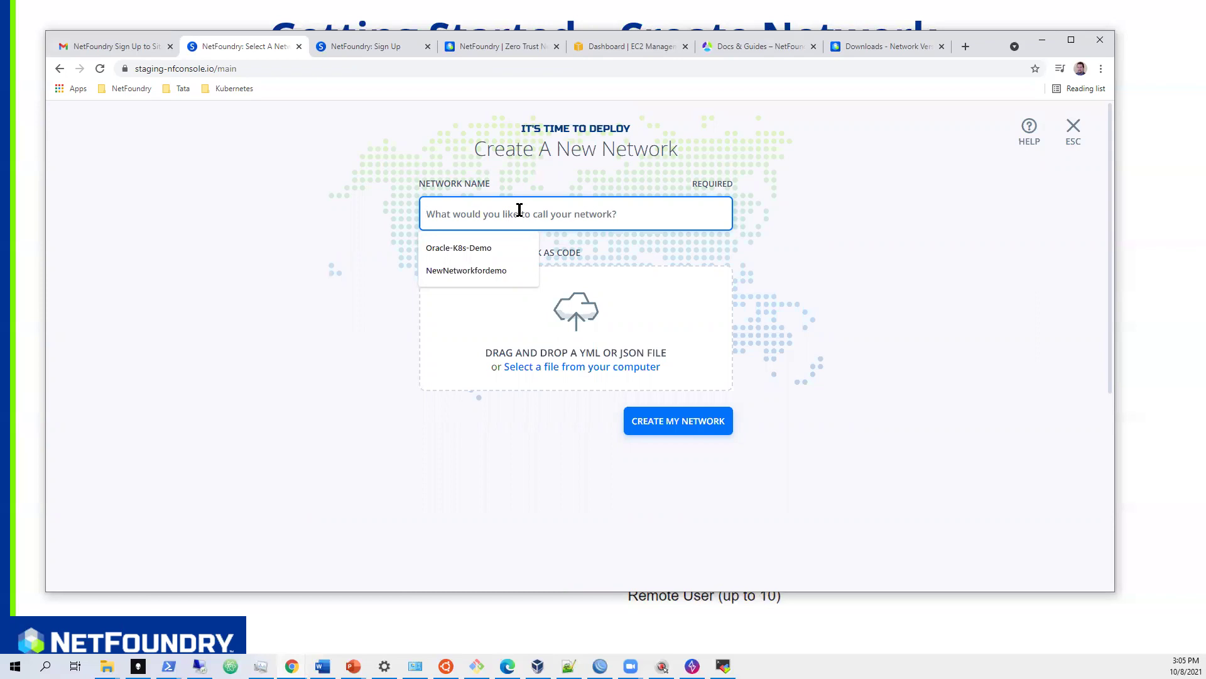
pyautogui.write('demowithskip')
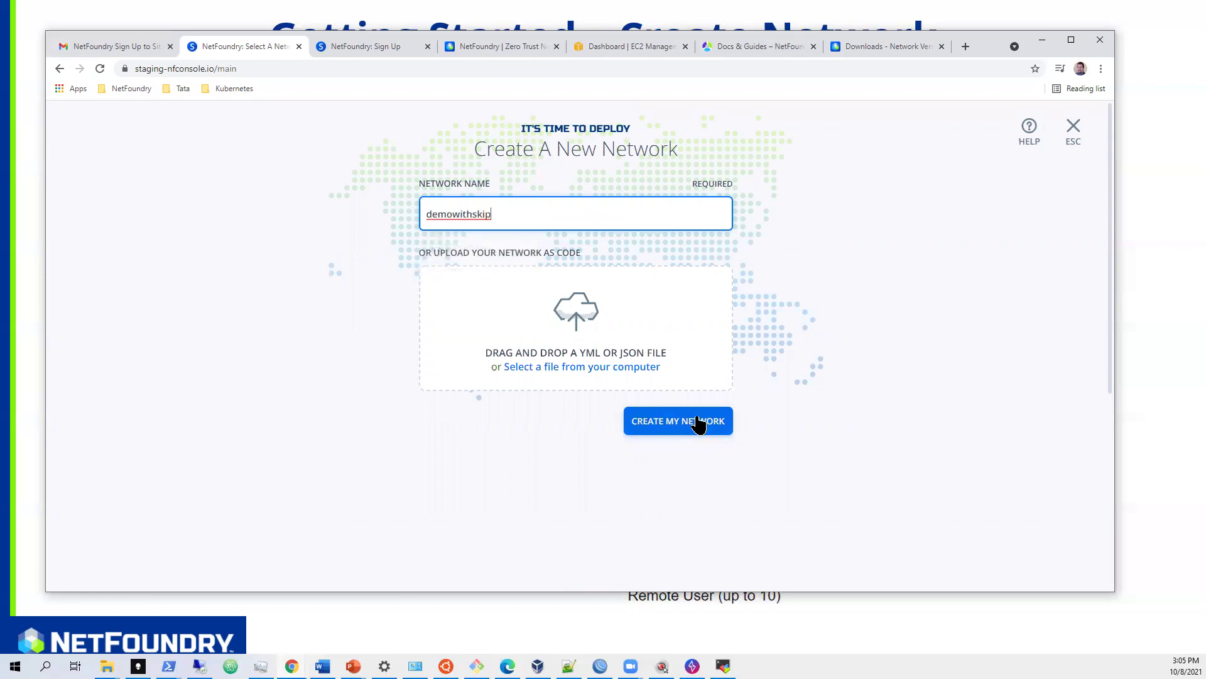
pyautogui.click(694, 421)
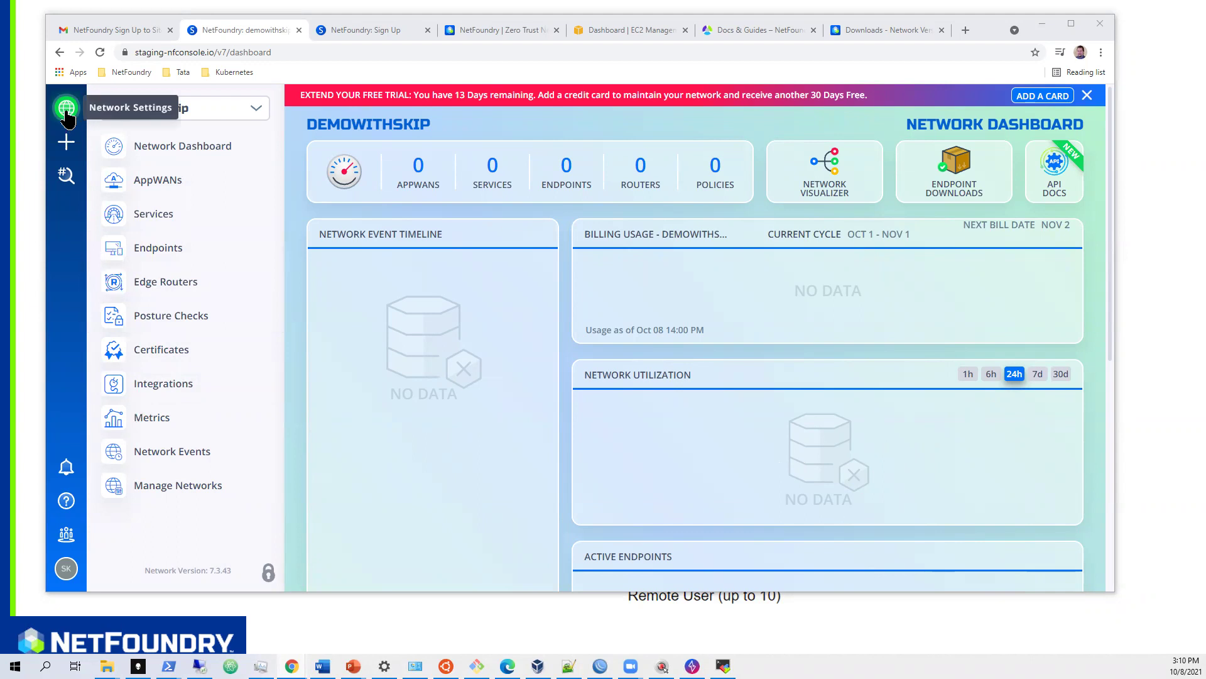
# - Check the Manage Networks list for demowithskip, then return to the Getting Started slides
pyautogui.click(183, 493)
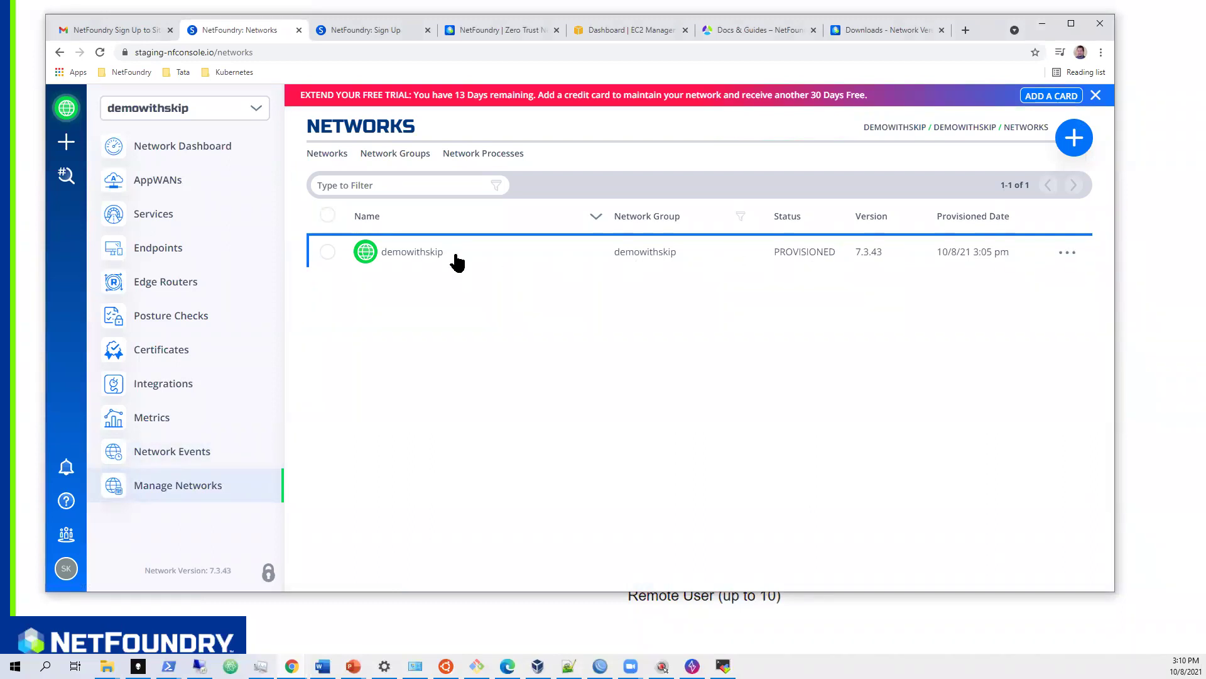
pyautogui.click(1130, 221)
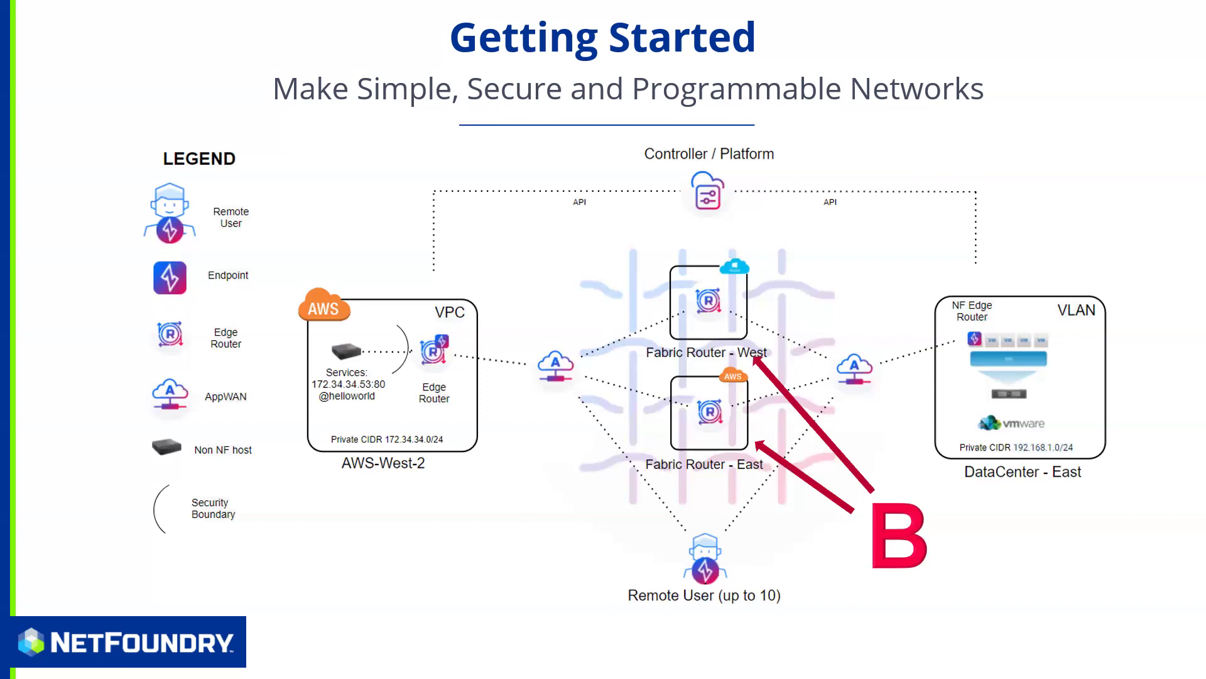
# - Switch from the Getting Started slideshow back to the NetFoundry Console in Chrome
pyautogui.hotkey('alt', 'Tab')
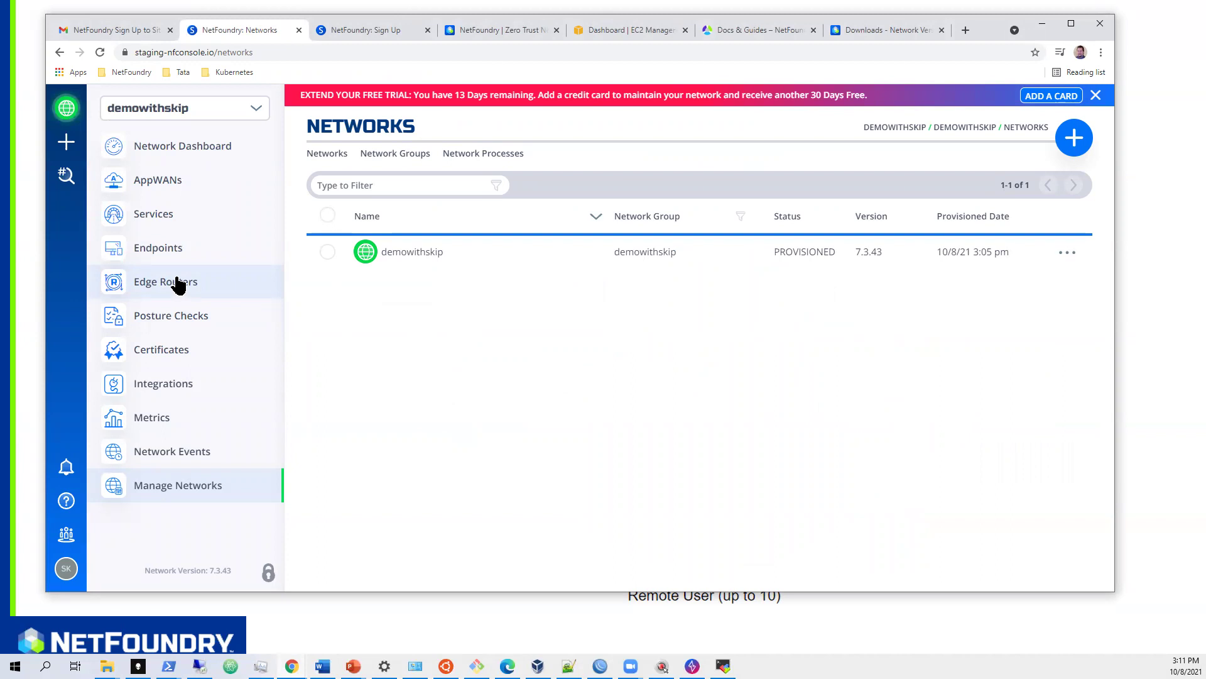
# - Start a new edge router named FabricRouter-East from the Edge Routers page
pyautogui.click(171, 284)
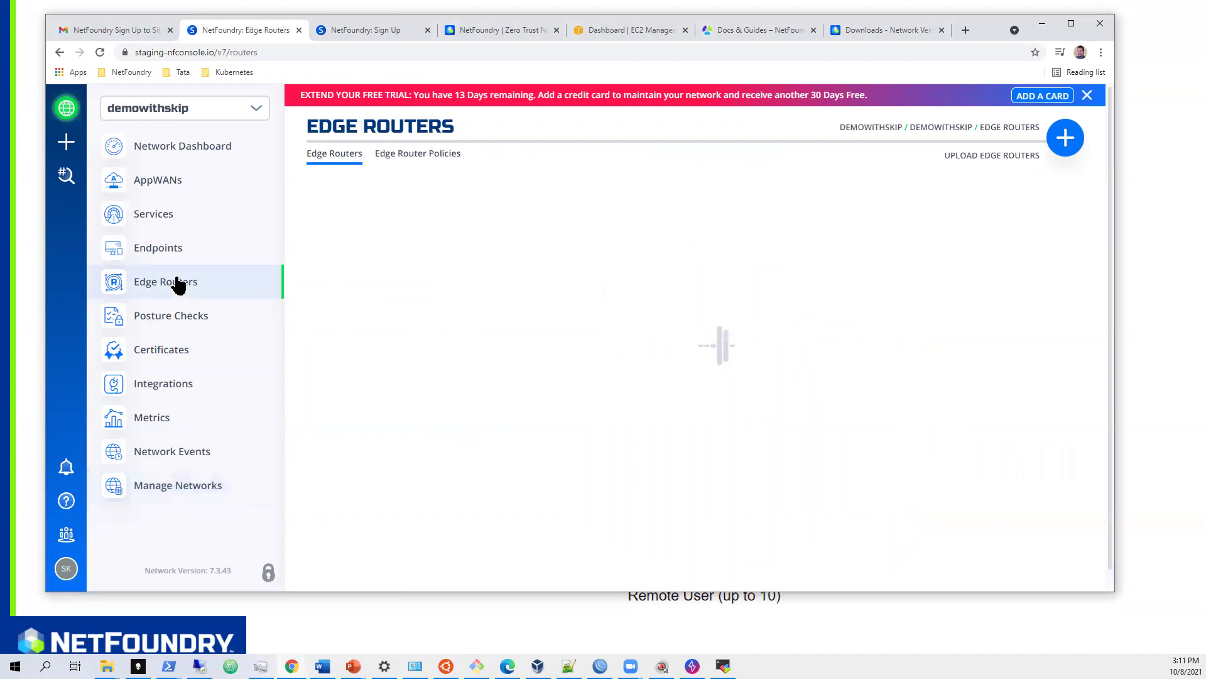
pyautogui.click(1074, 138)
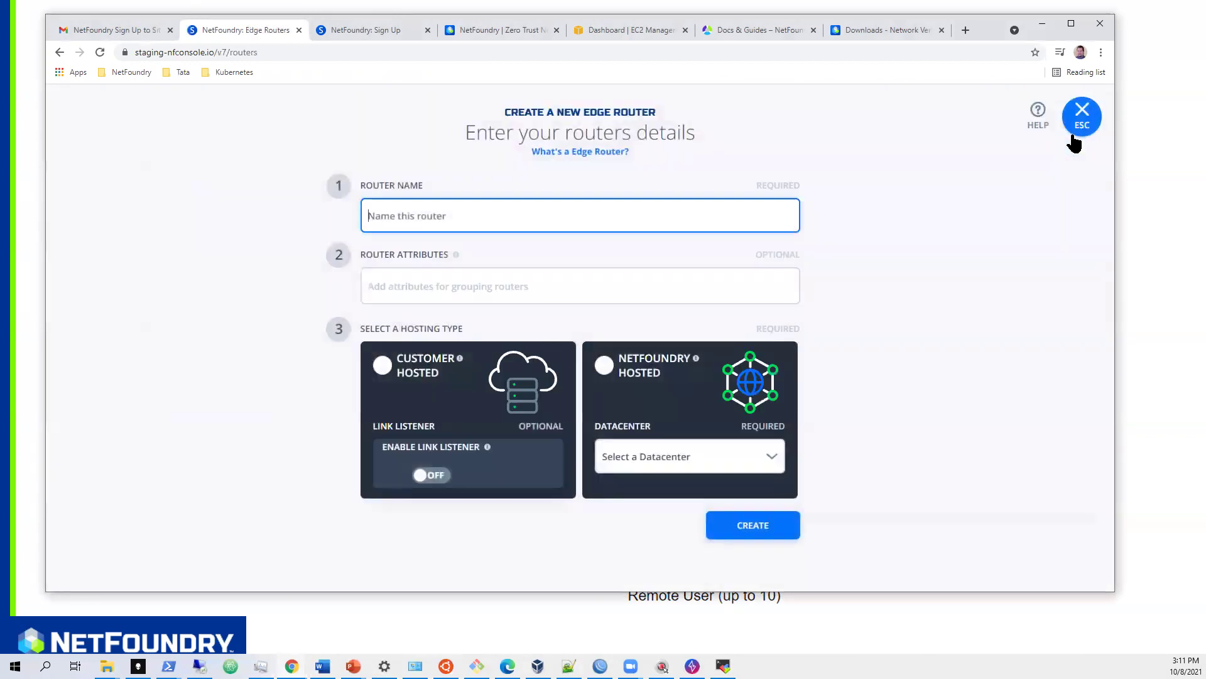
pyautogui.click(442, 214)
pyautogui.write('Fabri')
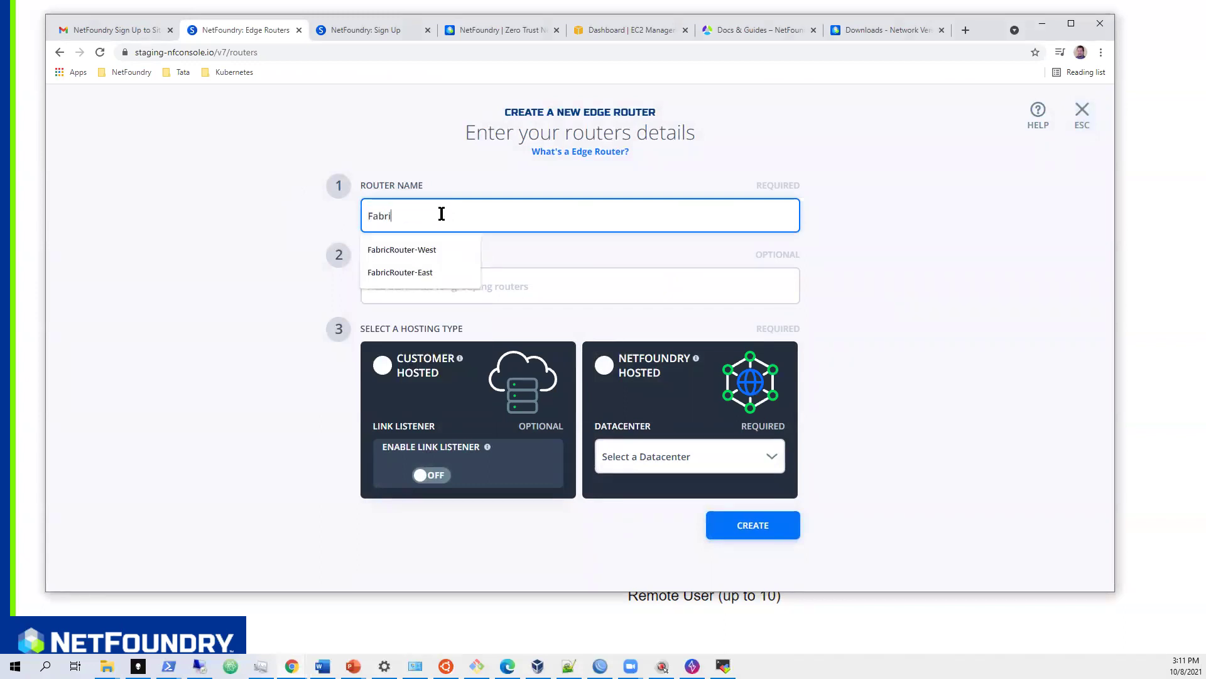
pyautogui.write('cRouter-Ea')
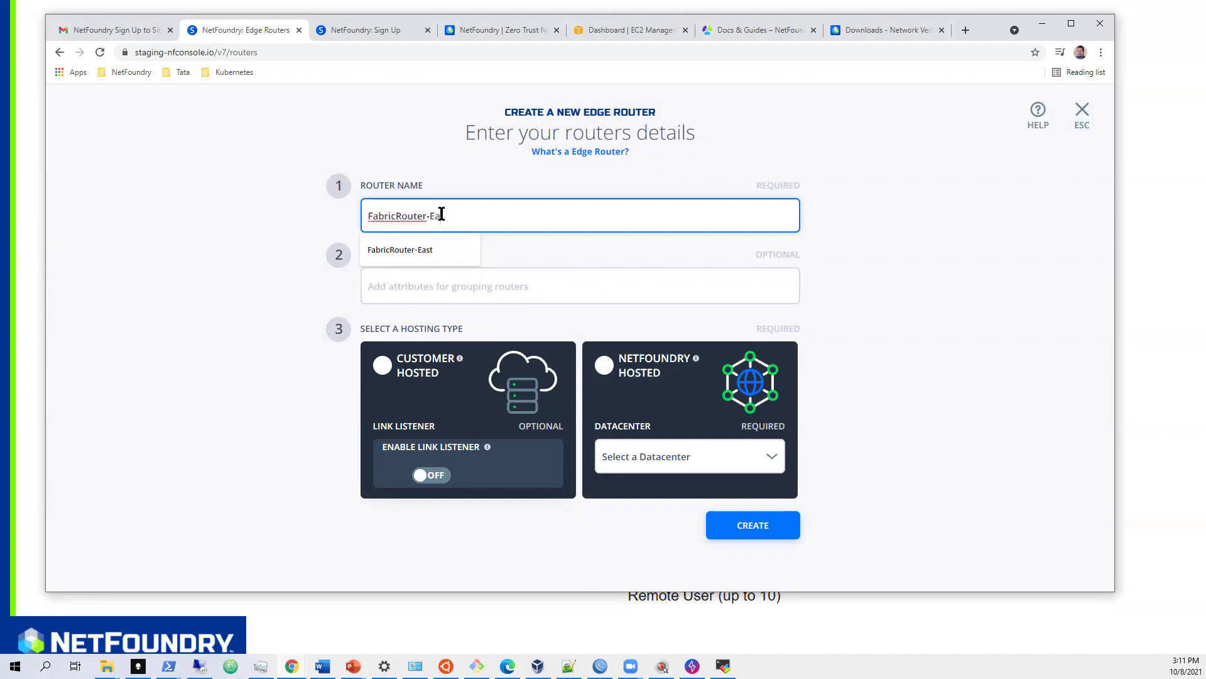
pyautogui.write('st')
# - Tag the router #fabric, make it NetFoundry-hosted in AWS us-east-1, and create it
pyautogui.click(472, 291)
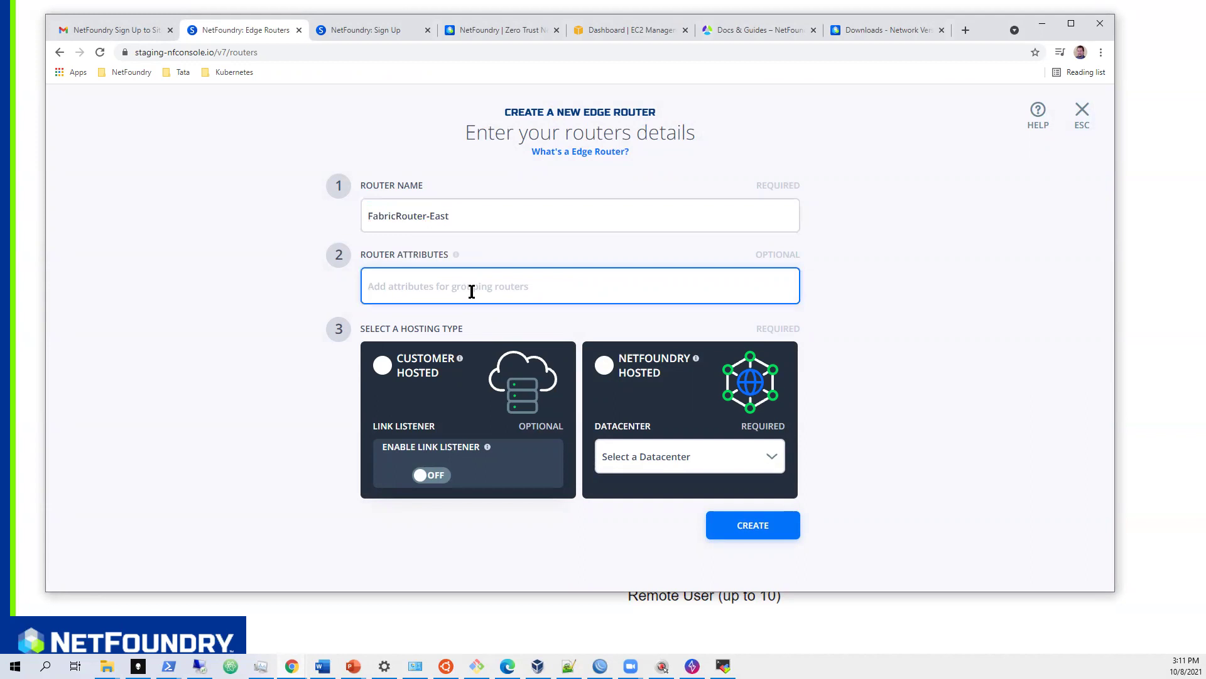
pyautogui.write('#')
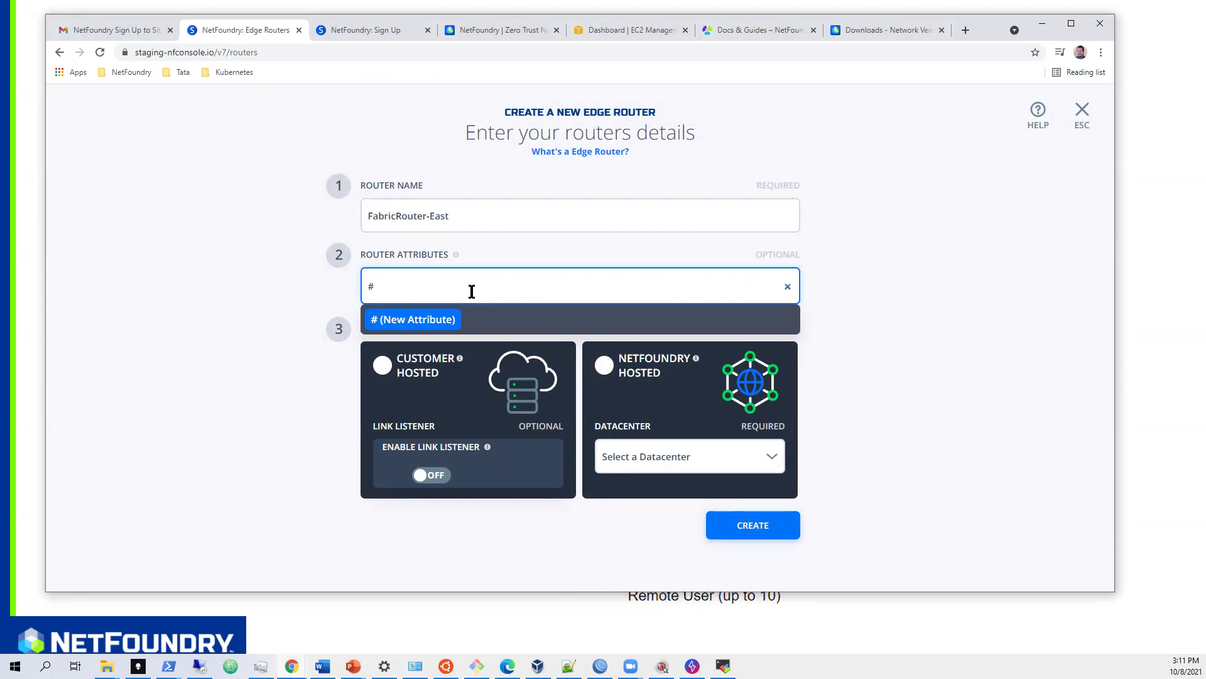
pyautogui.write('fabric')
pyautogui.press('Return')
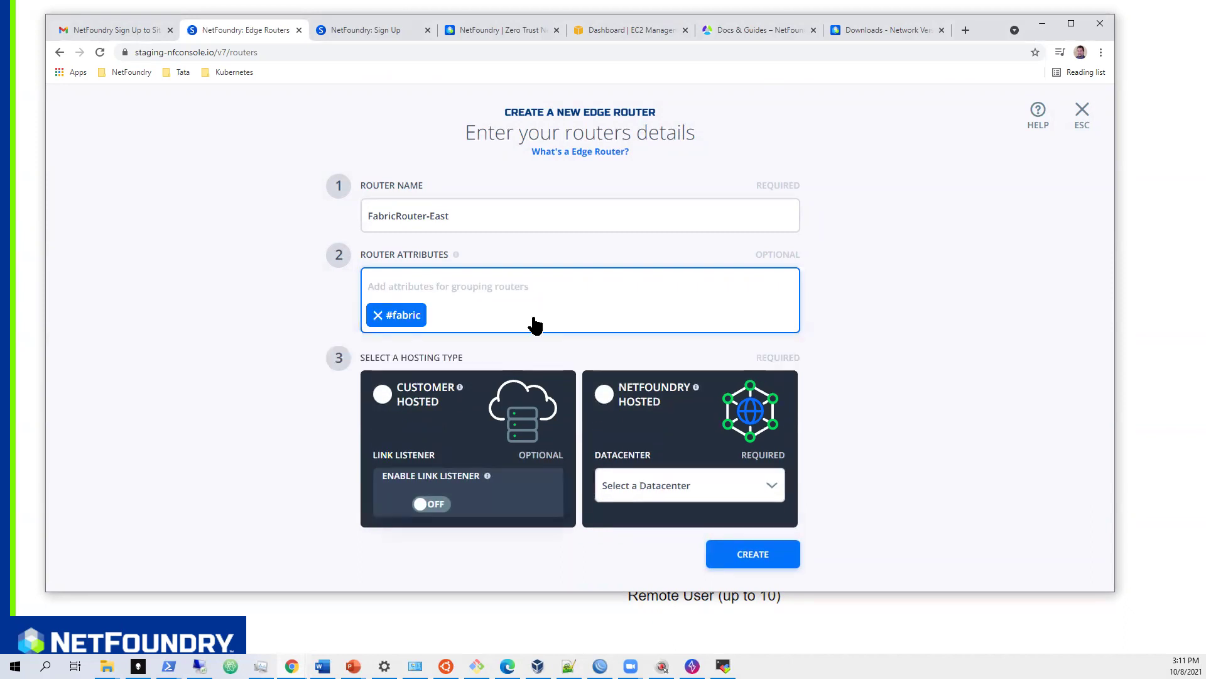
pyautogui.click(606, 396)
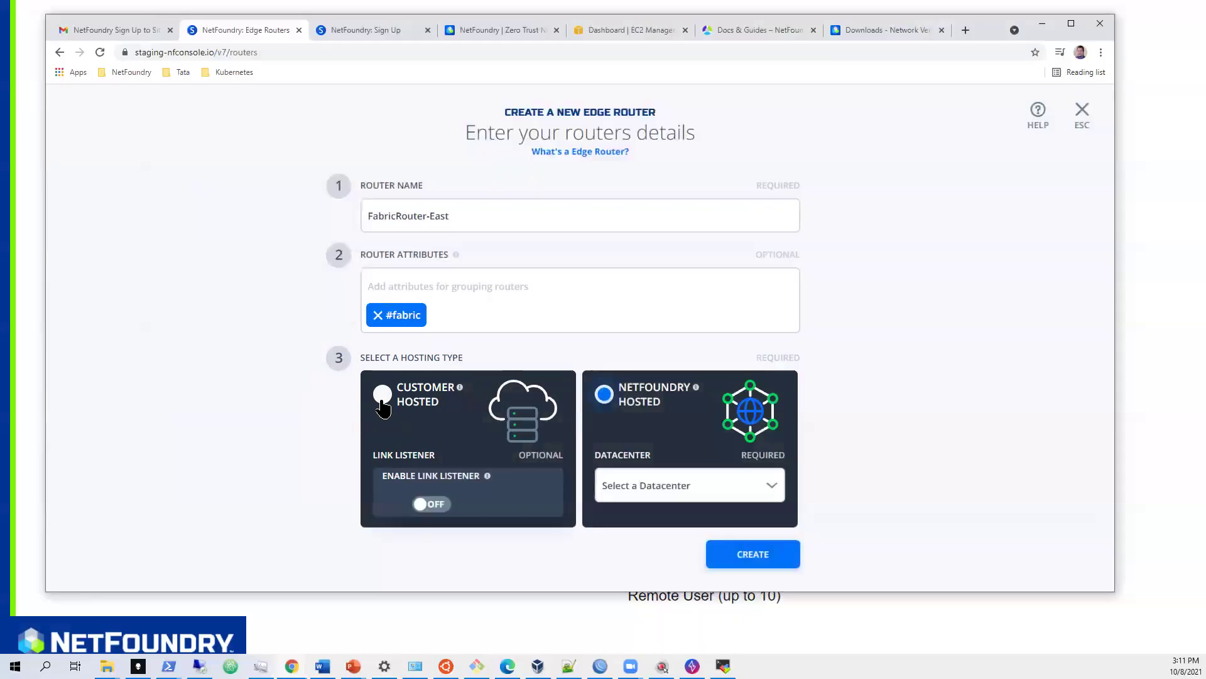
pyautogui.click(691, 485)
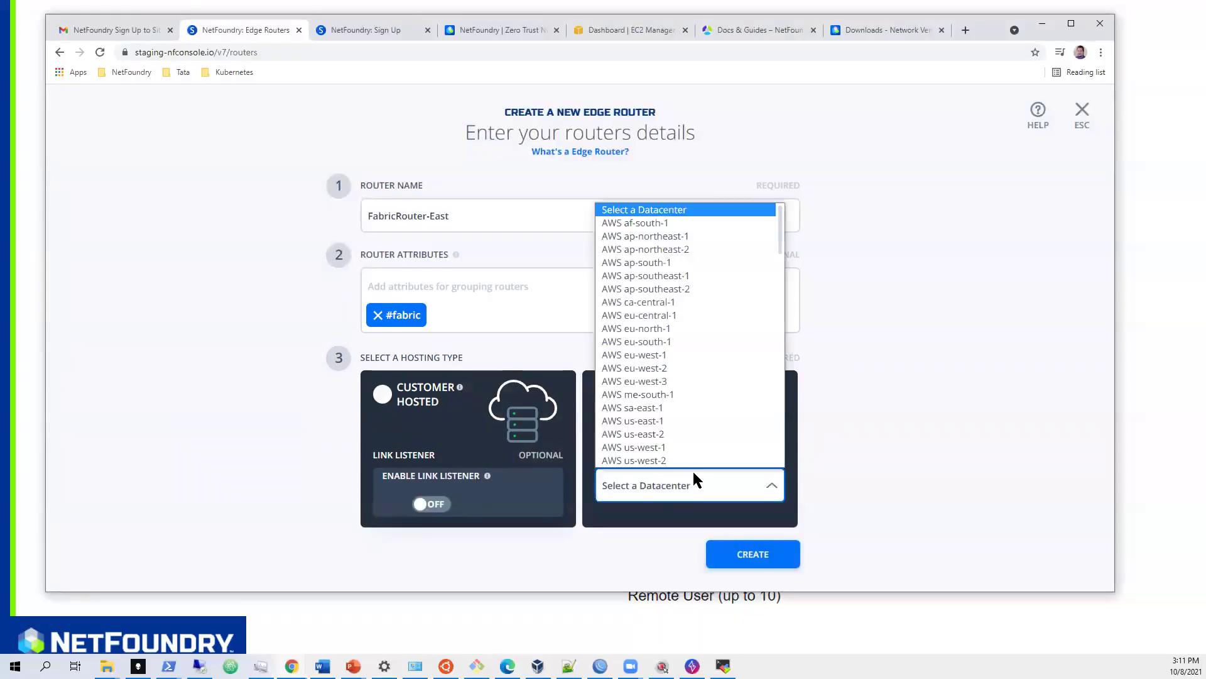
pyautogui.moveTo(778, 234); pyautogui.dragTo(778, 245)
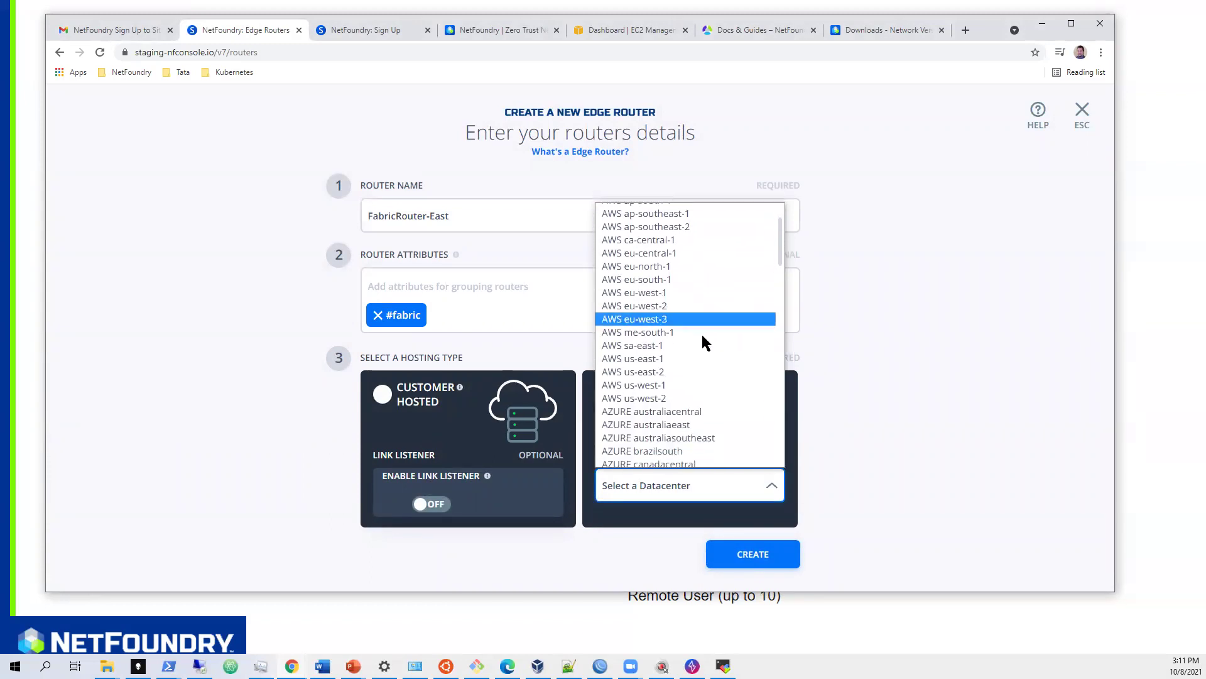
pyautogui.click(695, 358)
pyautogui.click(745, 556)
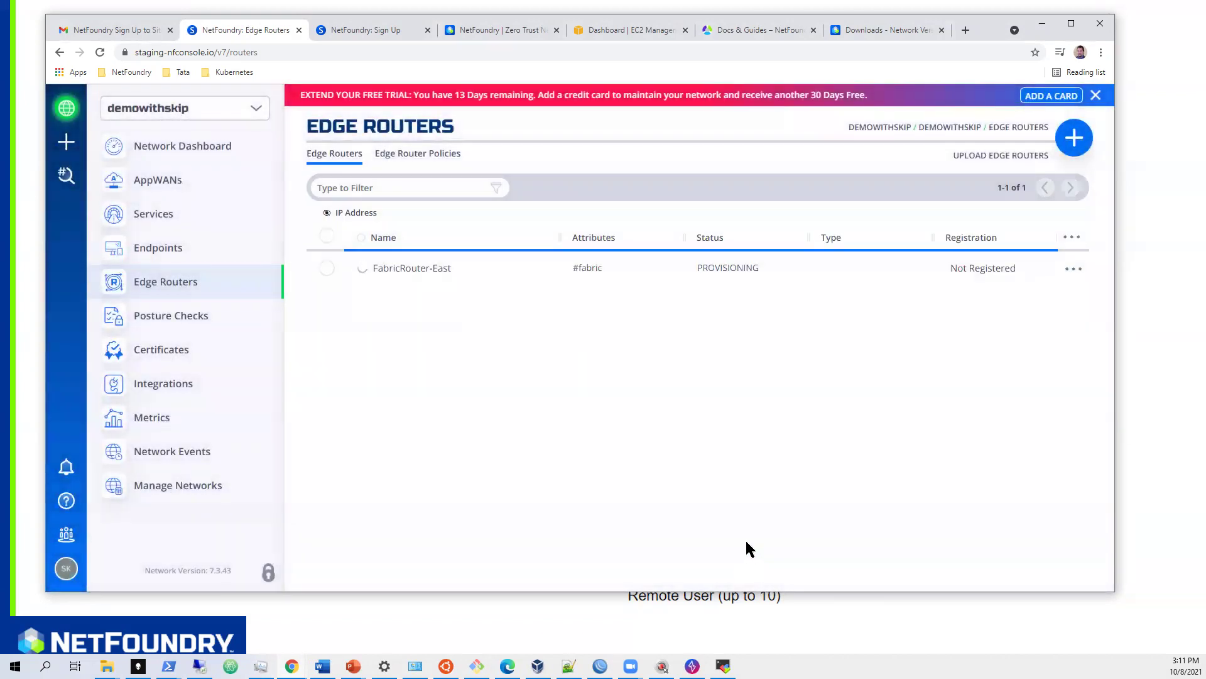
# - Start a second edge router named FabricRouter-West, using the name suggestion
pyautogui.click(1072, 143)
pyautogui.click(480, 211)
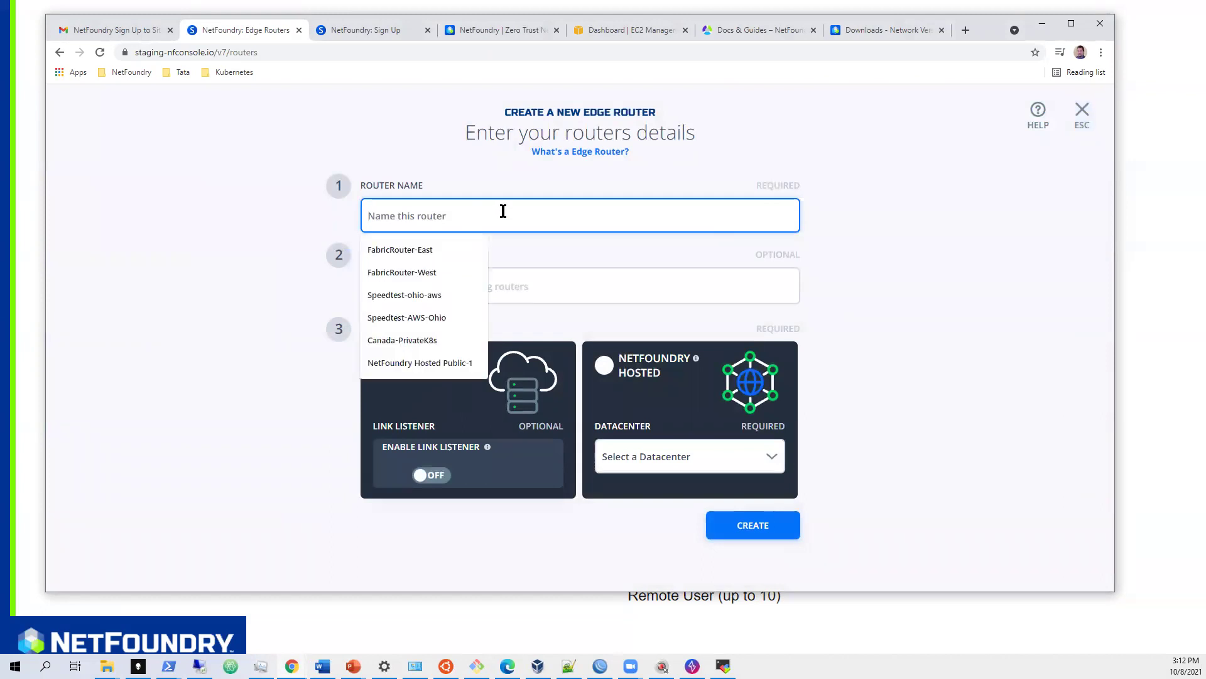
pyautogui.write('Fab')
pyautogui.press('Down')
pyautogui.press('Down')
pyautogui.press('Tab')
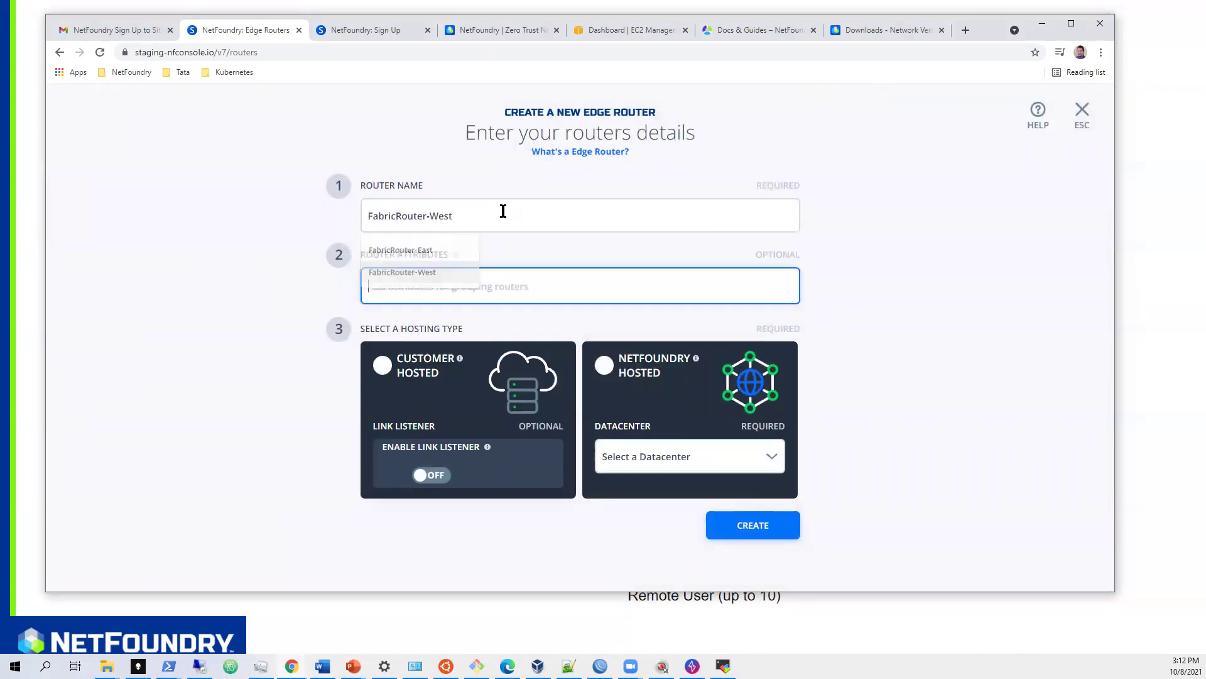
# - Tag it #fabric, make it NetFoundry-hosted in OCP us-sanjose-1, and create it
pyautogui.click(469, 278)
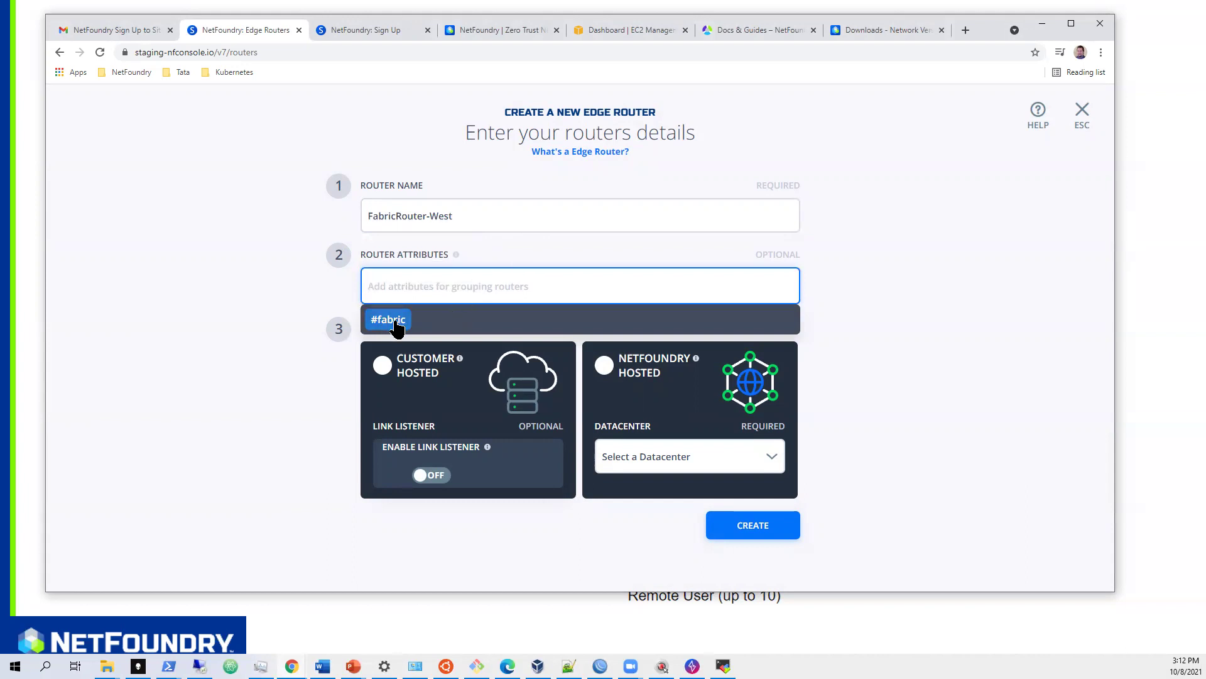
pyautogui.click(394, 320)
pyautogui.click(605, 395)
pyautogui.click(762, 480)
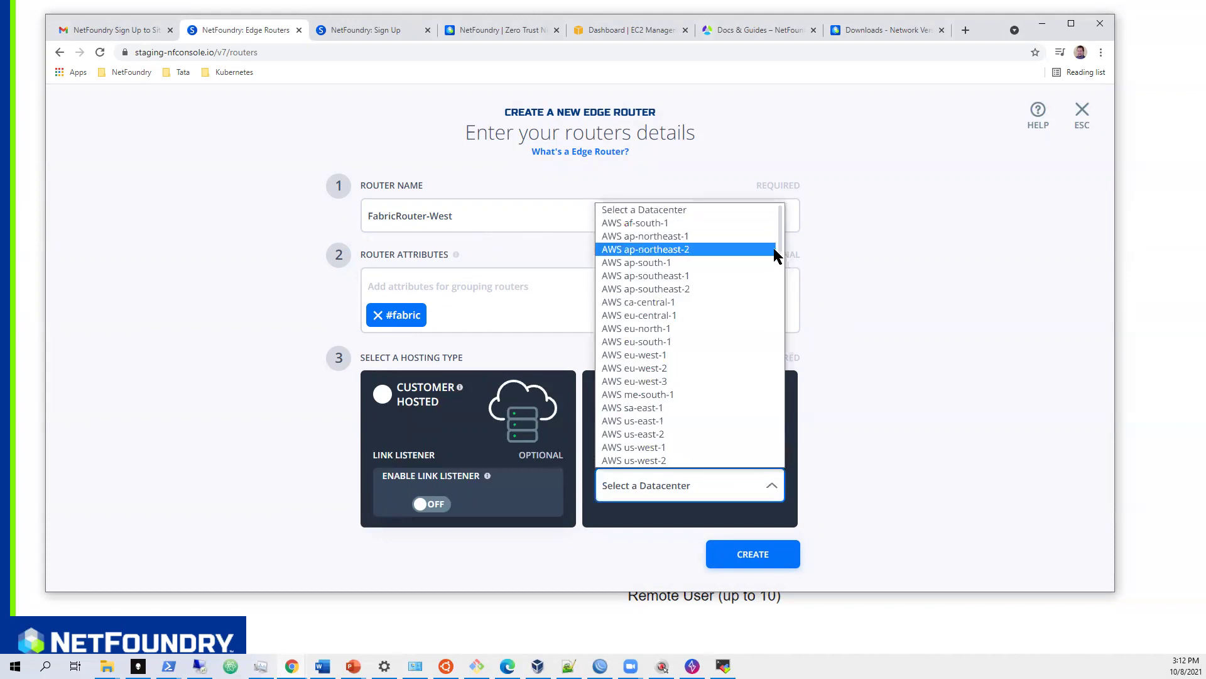
pyautogui.moveTo(779, 232); pyautogui.dragTo(781, 457)
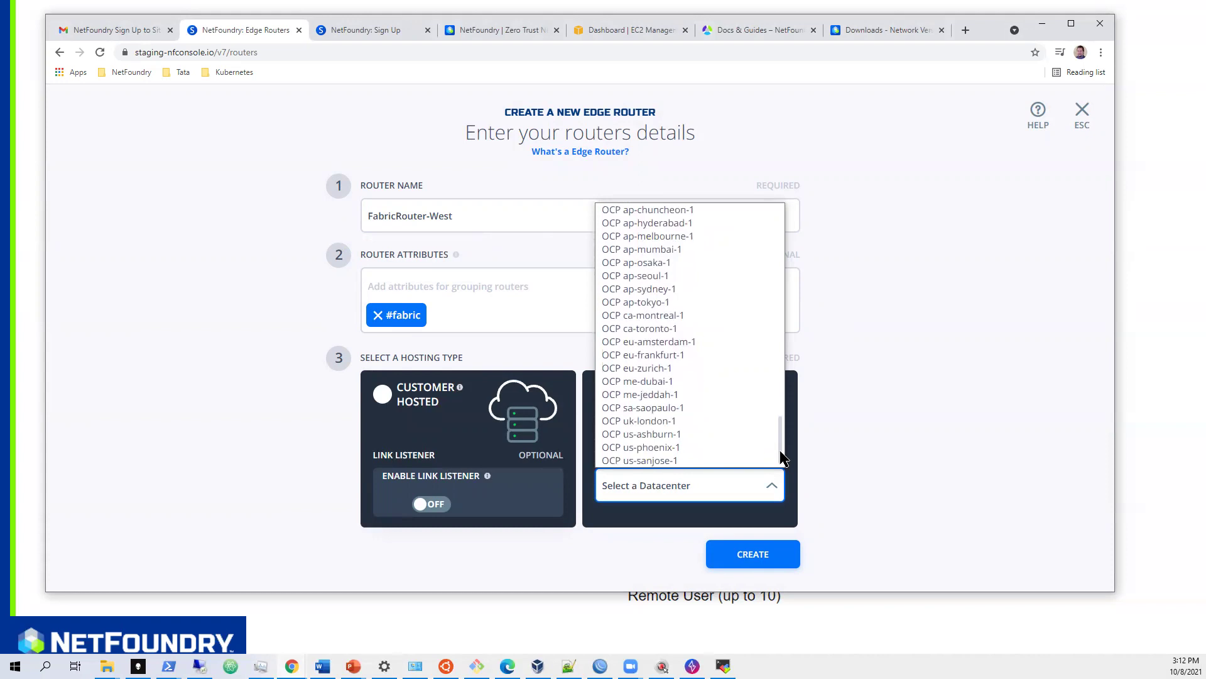
pyautogui.click(689, 461)
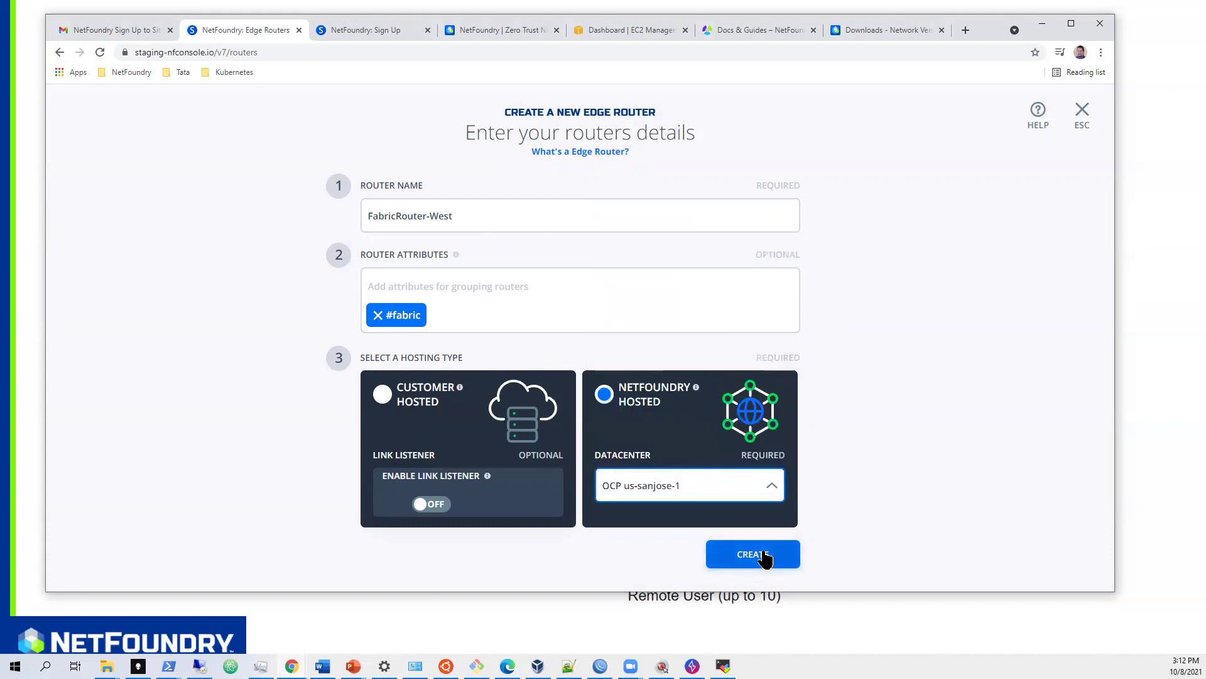
pyautogui.click(764, 557)
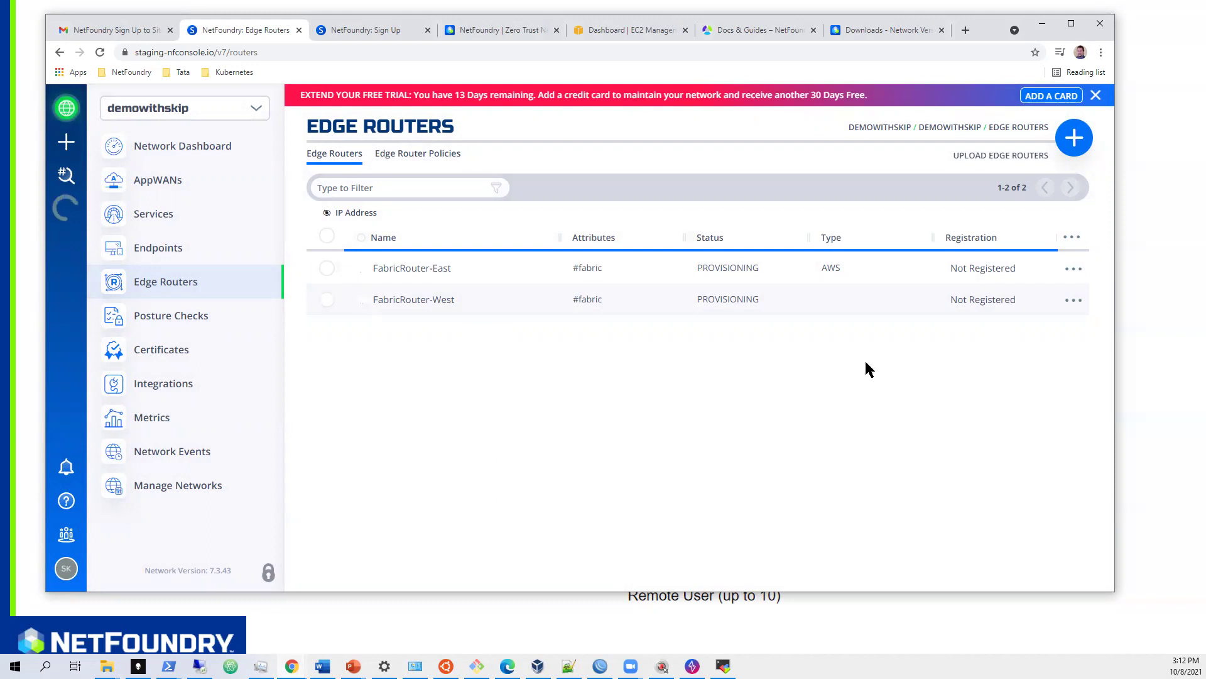
pyautogui.hotkey('alt', 'Tab')
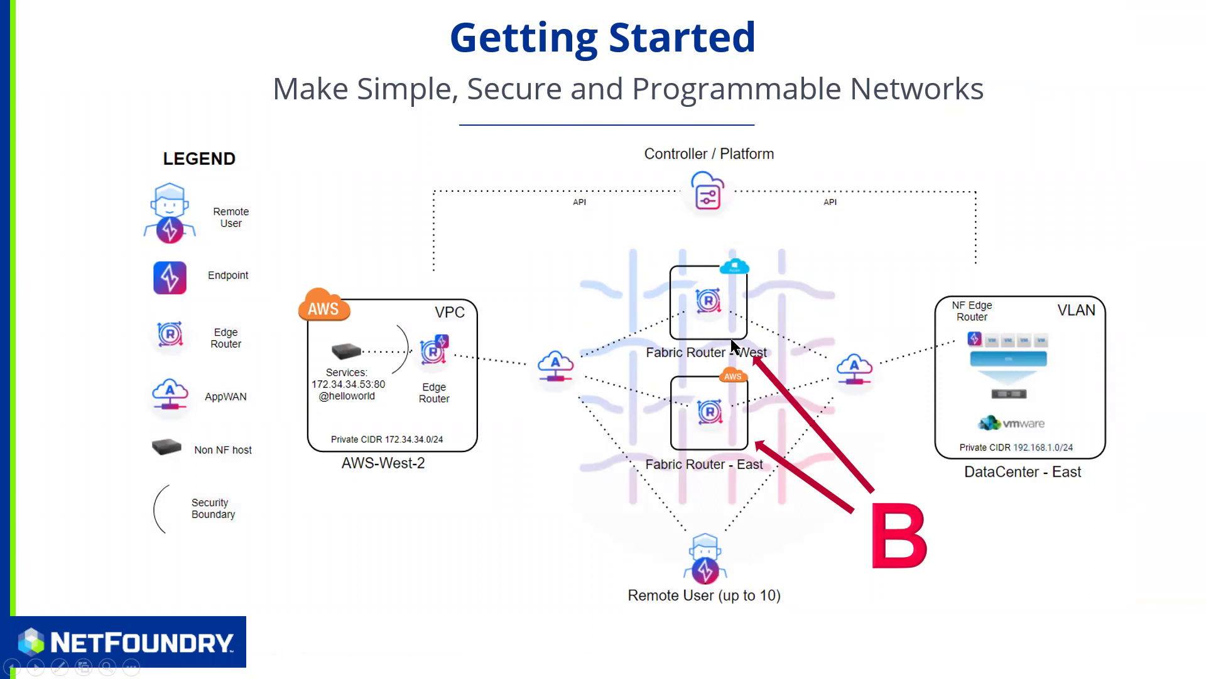
pyautogui.hotkey('alt', 'Tab')
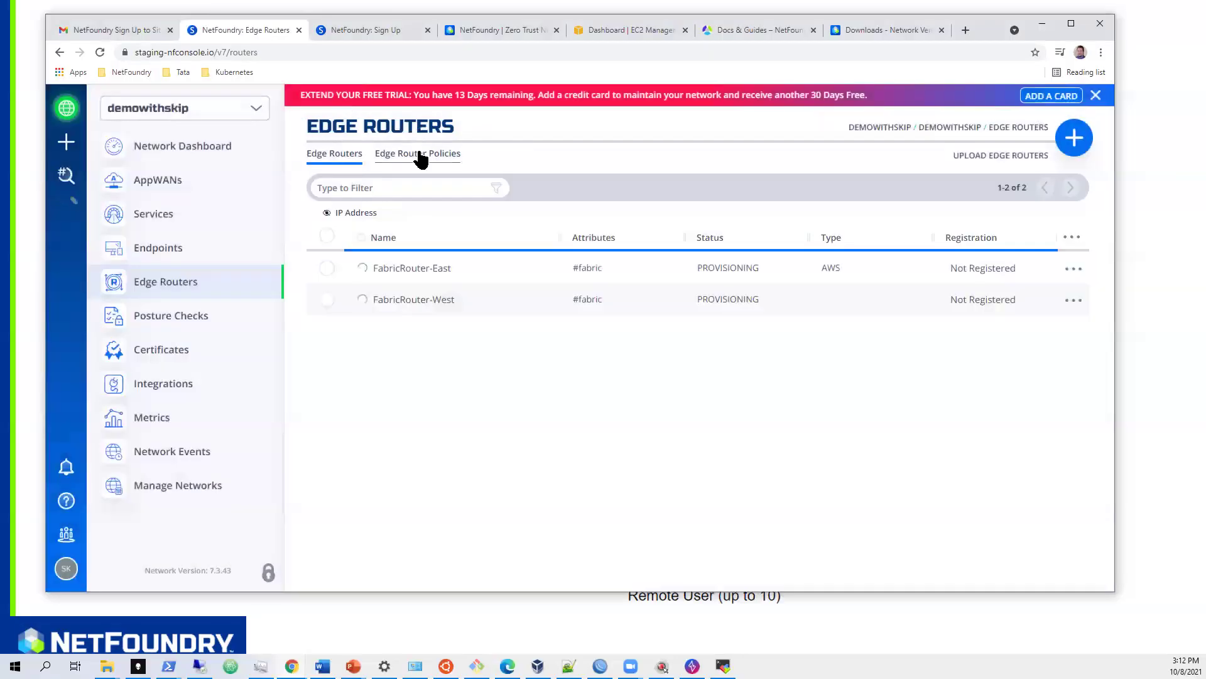
# - Begin a new edge router policy named DefaultPolicy
pyautogui.click(418, 154)
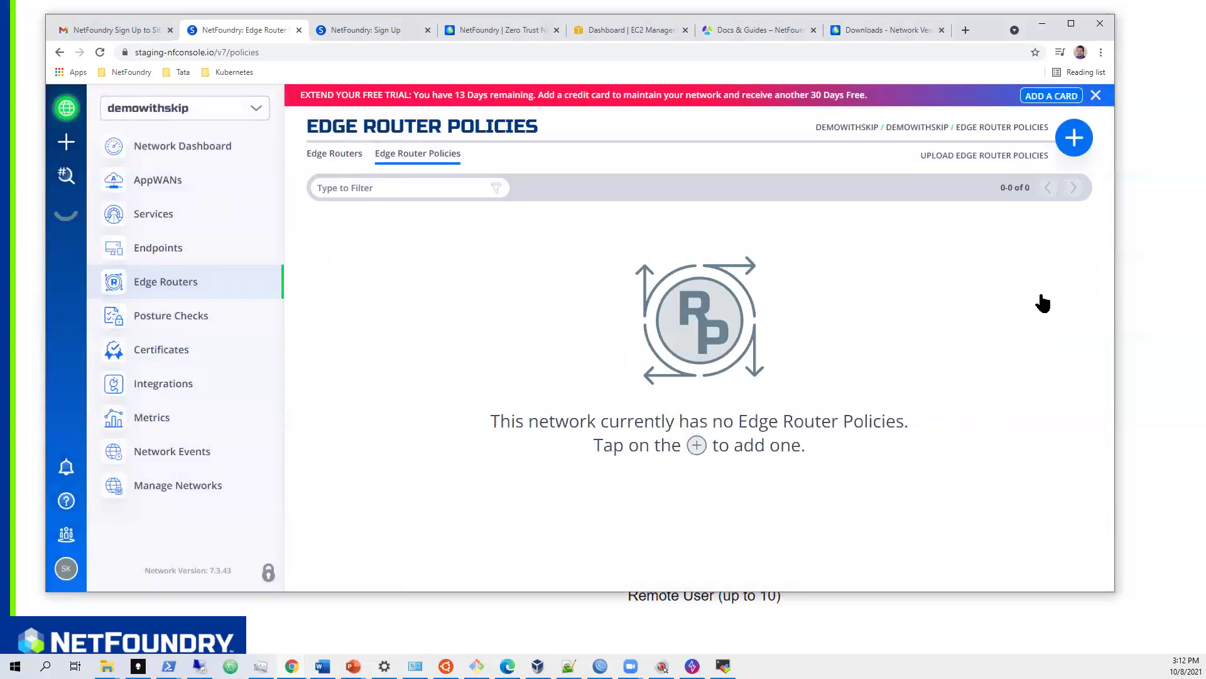
pyautogui.click(1074, 138)
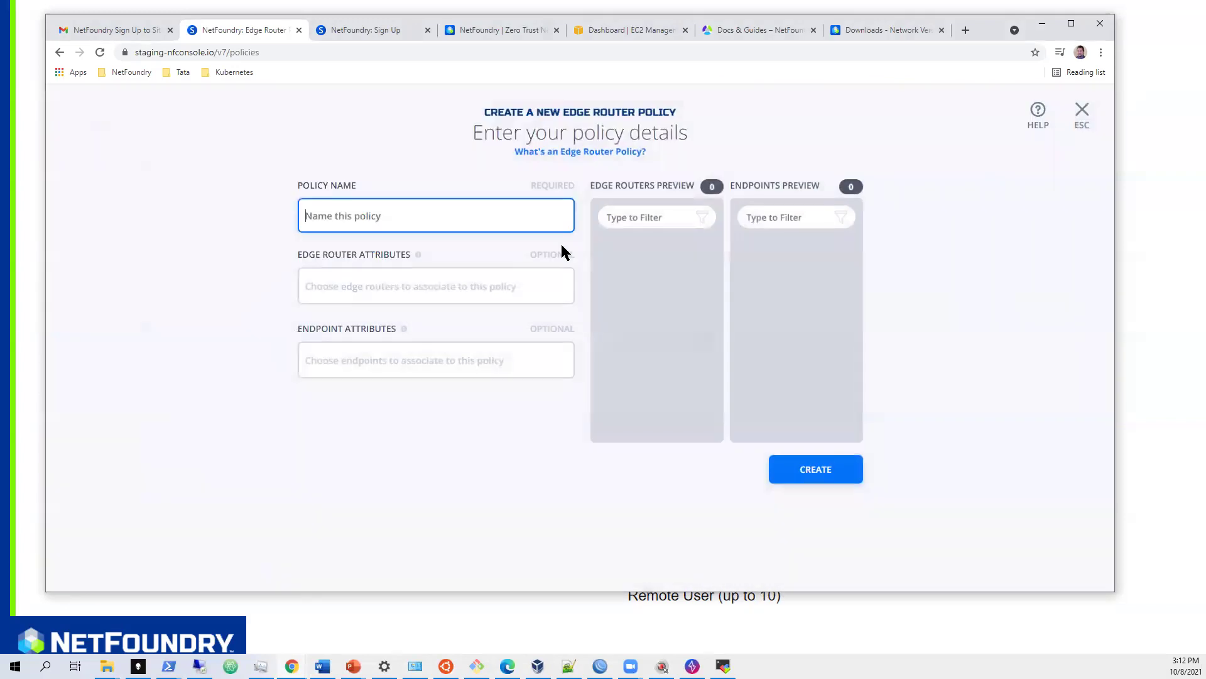
pyautogui.click(513, 211)
pyautogui.write('DefaultPolicy')
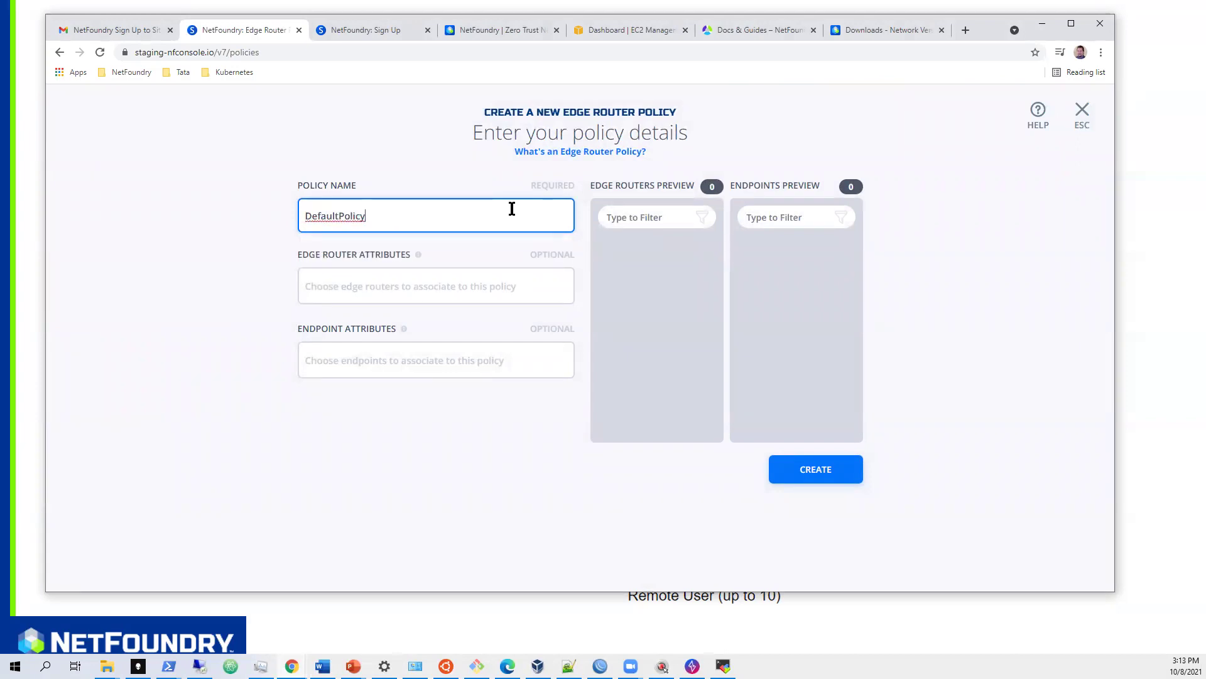
# - Set the policy's edge router attribute to #fabric instead of FabricRouter-East
pyautogui.click(391, 282)
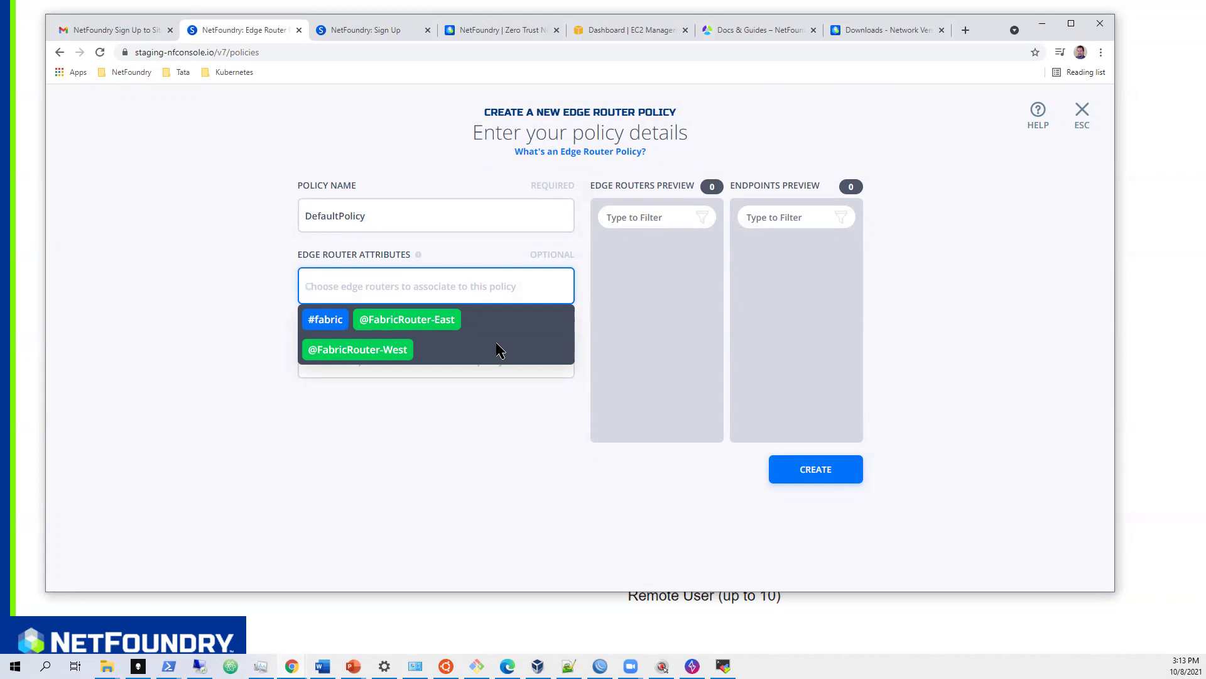
pyautogui.click(421, 323)
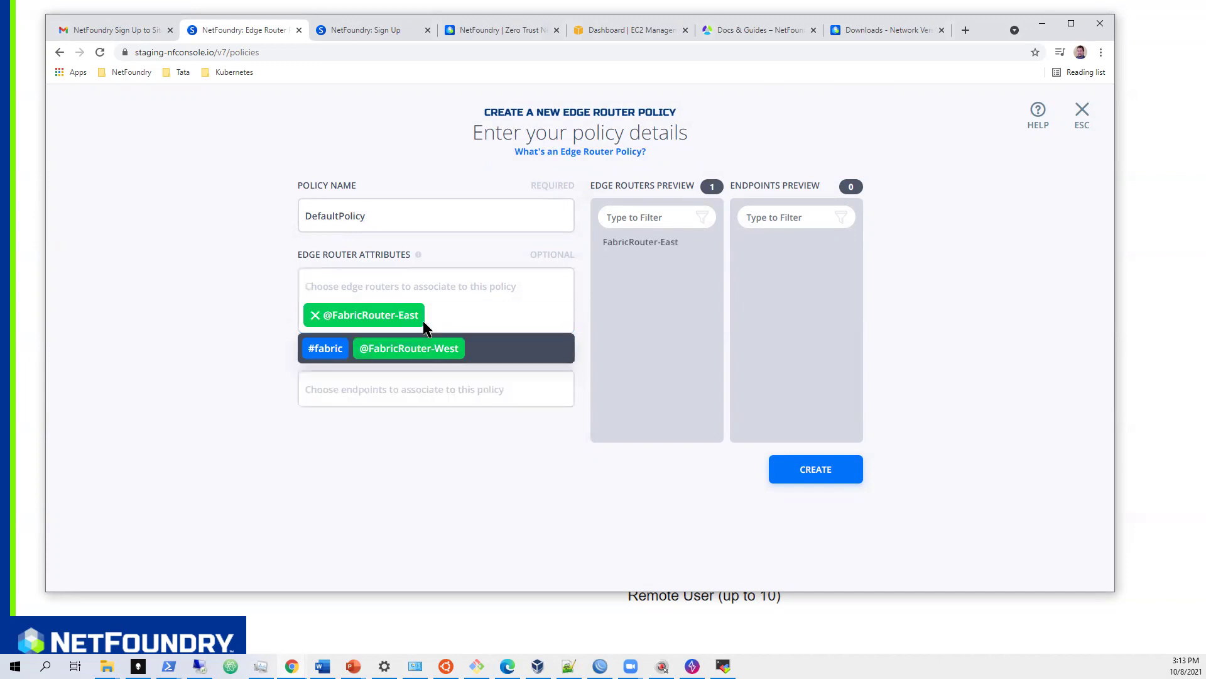
pyautogui.click(312, 316)
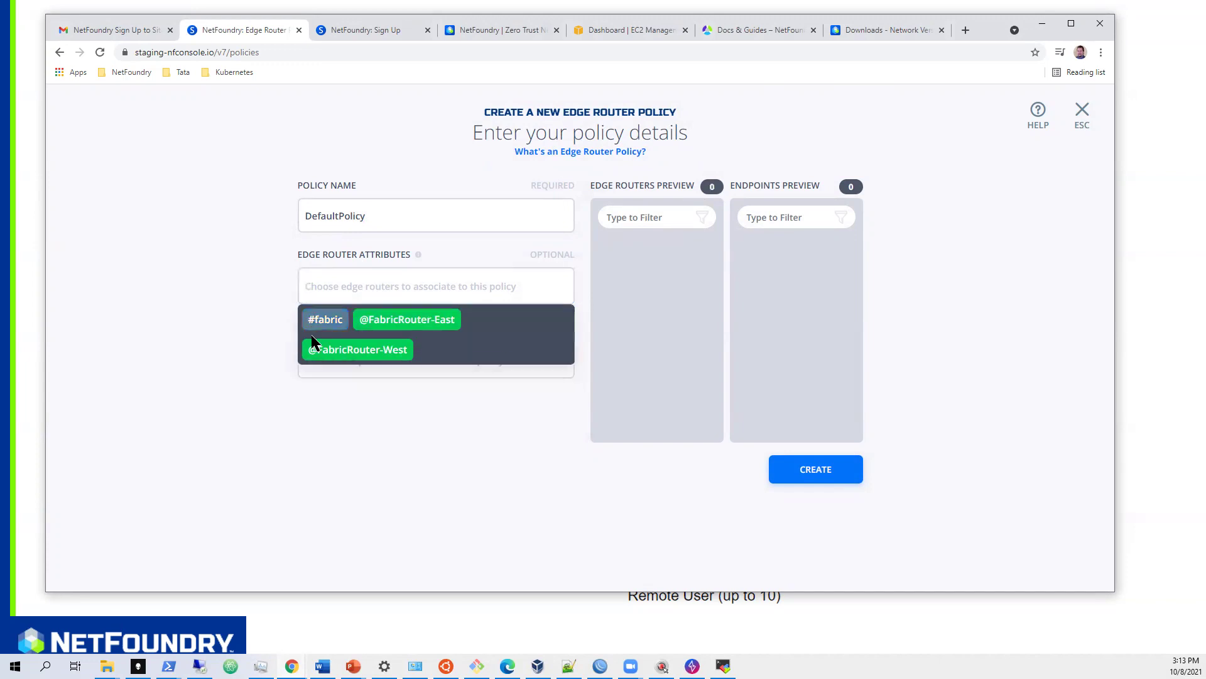
pyautogui.click(328, 319)
pyautogui.click(211, 316)
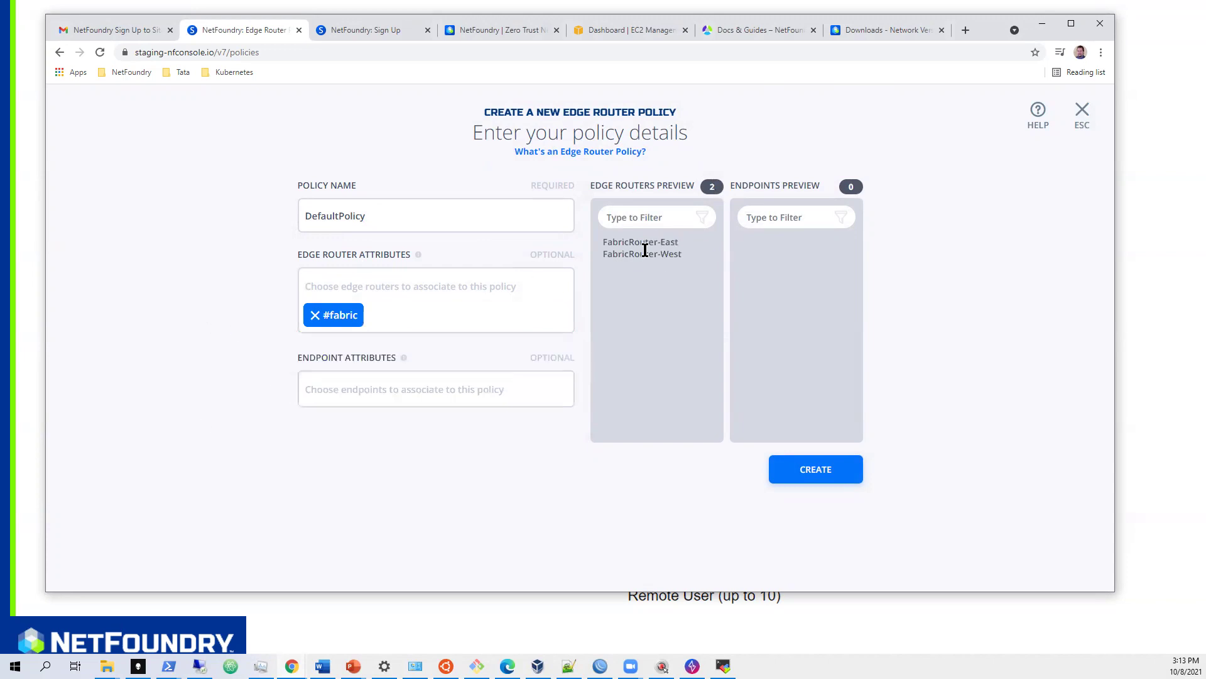
# - Add #all as the endpoint attribute and create the DefaultPolicy
pyautogui.click(396, 389)
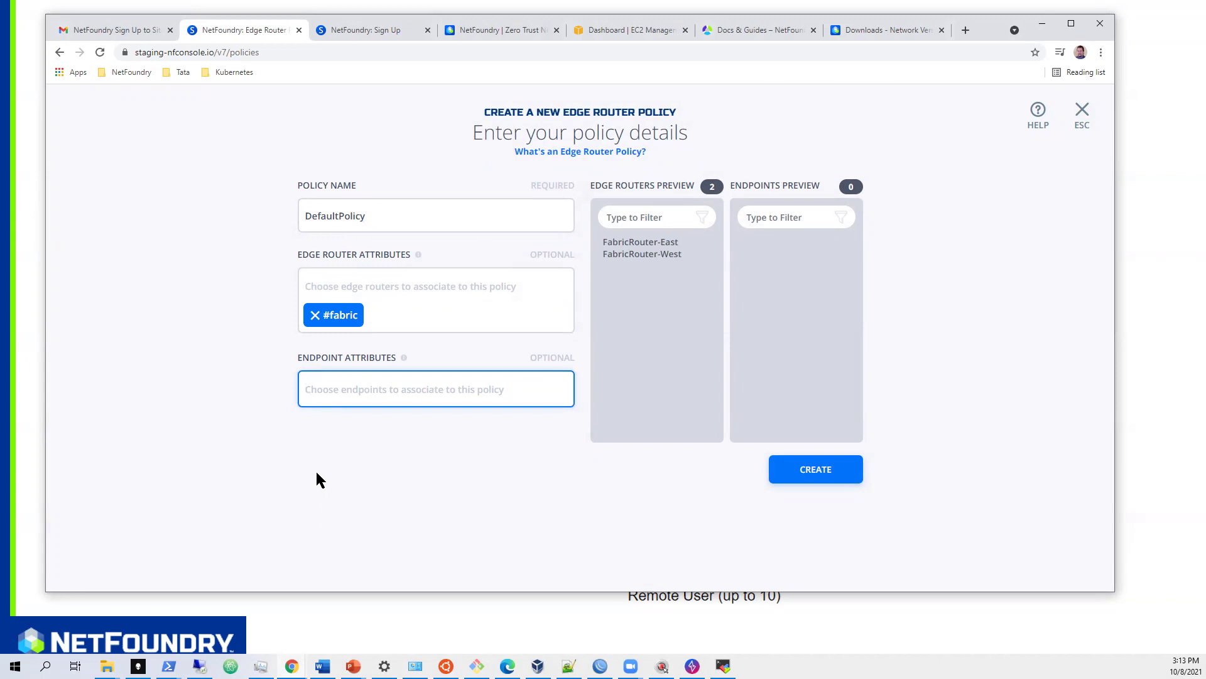
pyautogui.write('#')
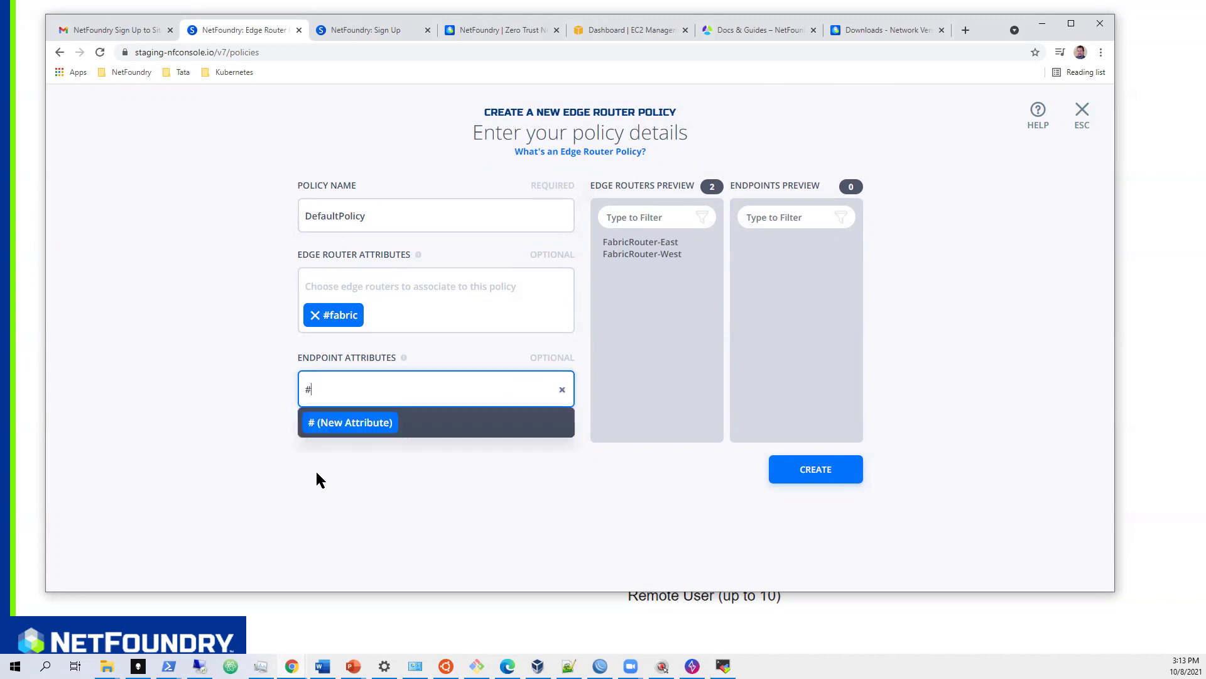
pyautogui.write('all')
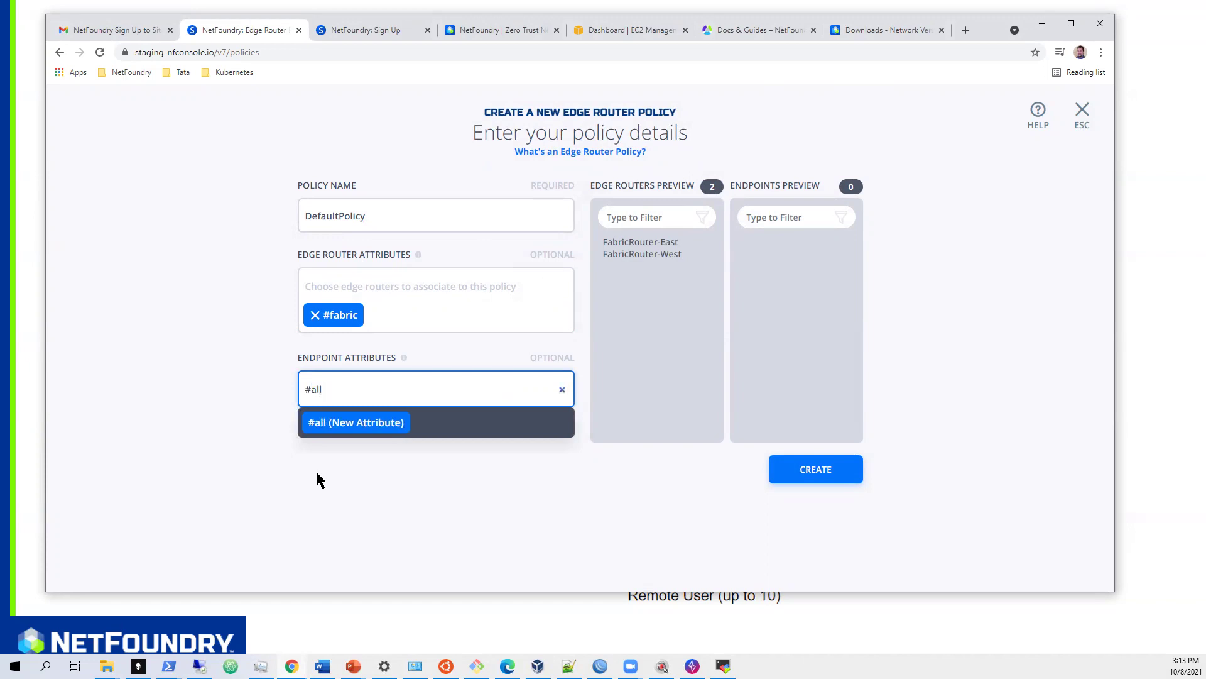
pyautogui.press('Return')
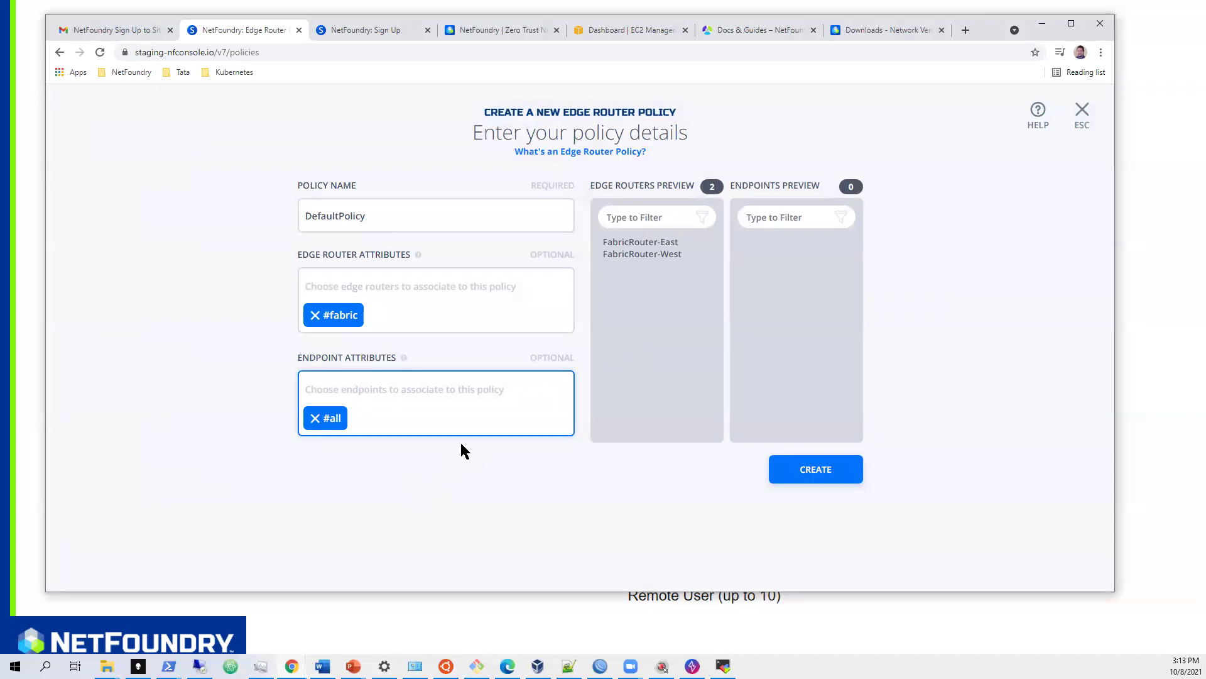
pyautogui.click(817, 473)
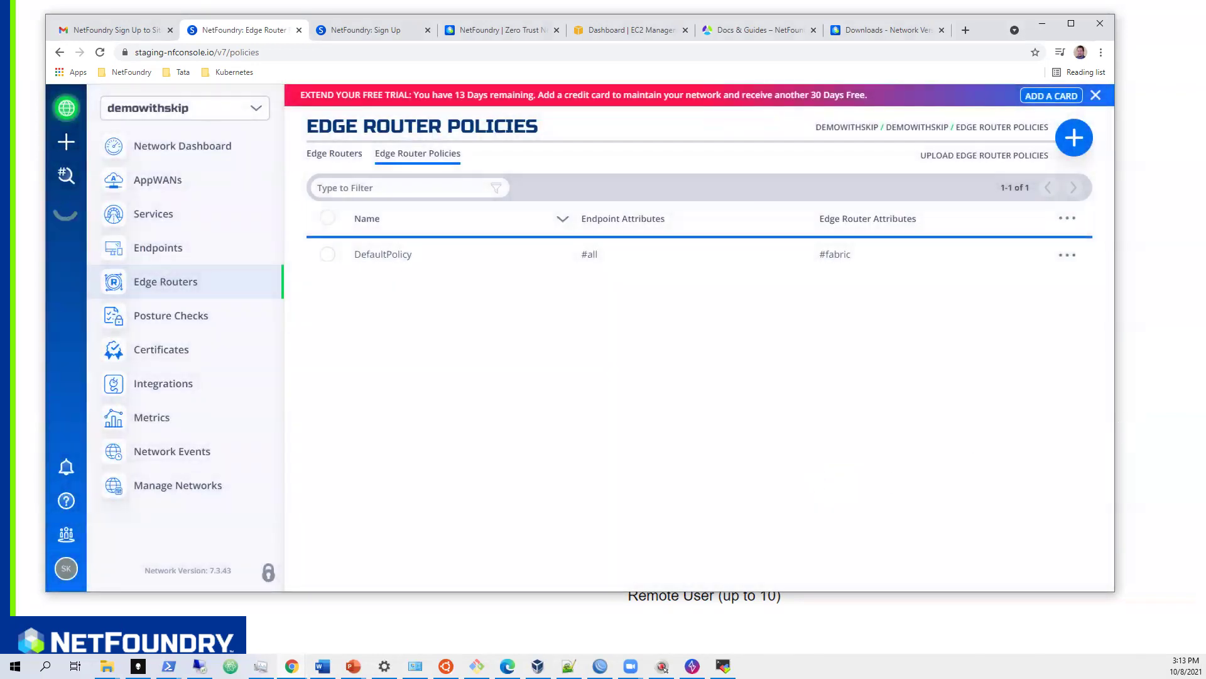
# - Return to the Getting Started PowerPoint slide
pyautogui.hotkey('alt', 'Tab')
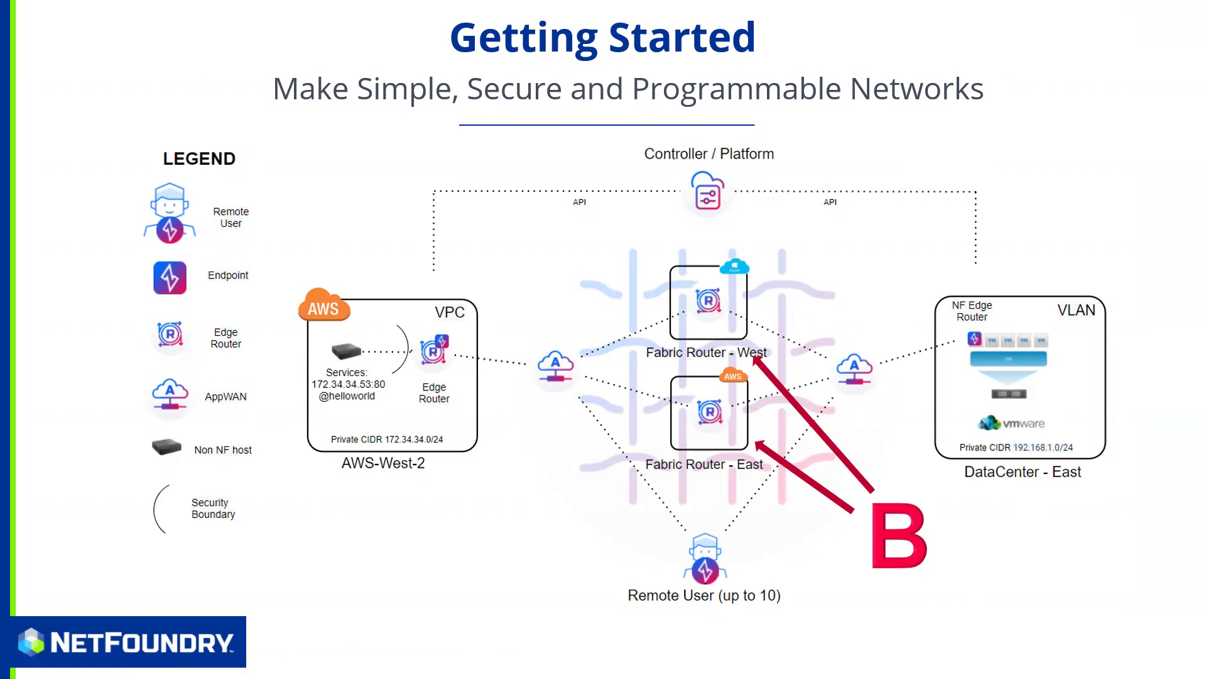
# - Alternate between the slideshow and the console's Edge Routers list, finishing on the console
pyautogui.hotkey('alt', 'Tab')
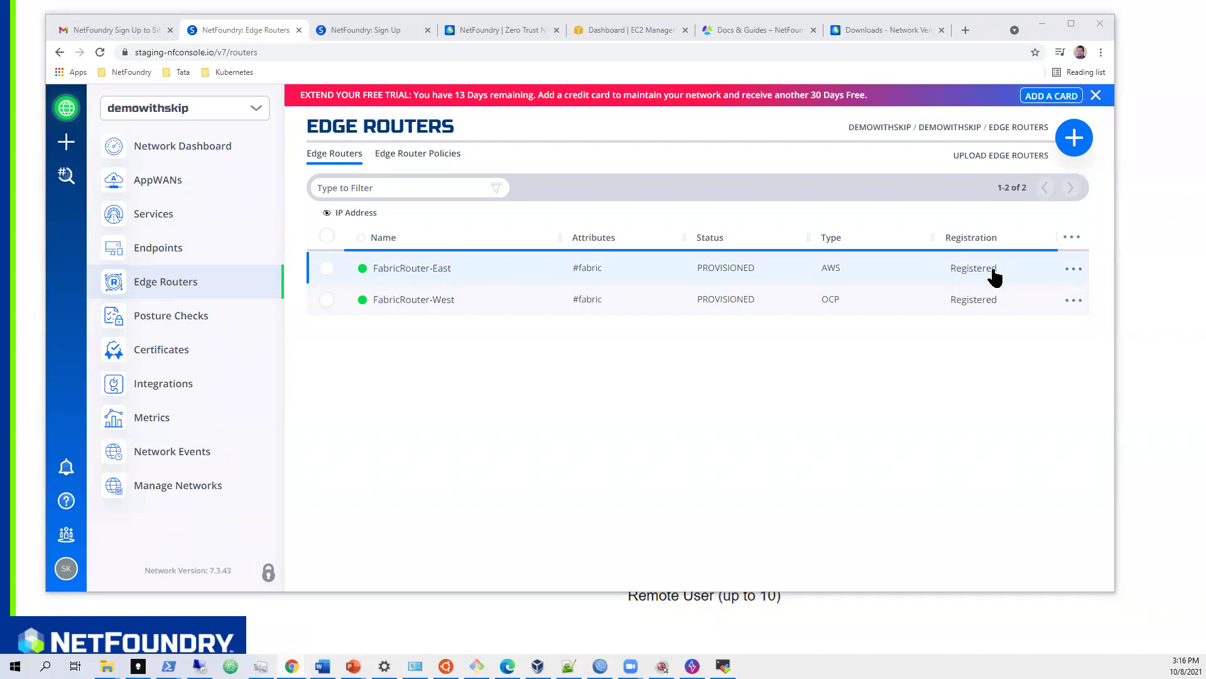
pyautogui.hotkey('alt', 'Tab')
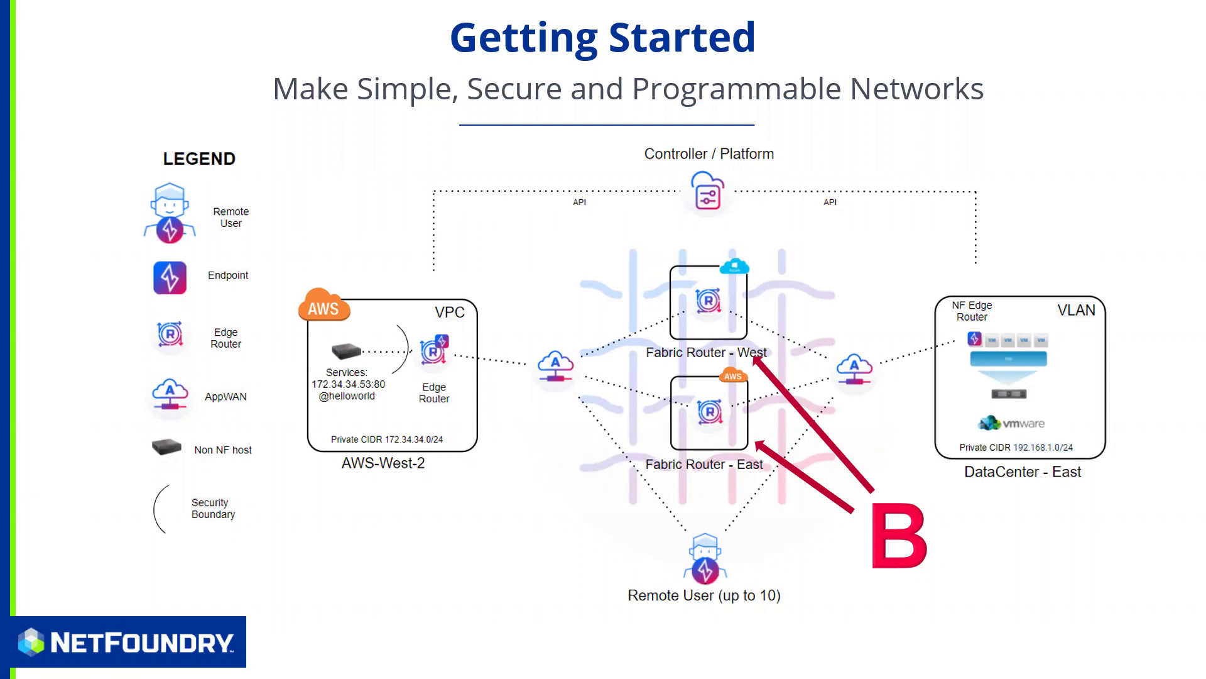
pyautogui.hotkey('alt', 'Tab')
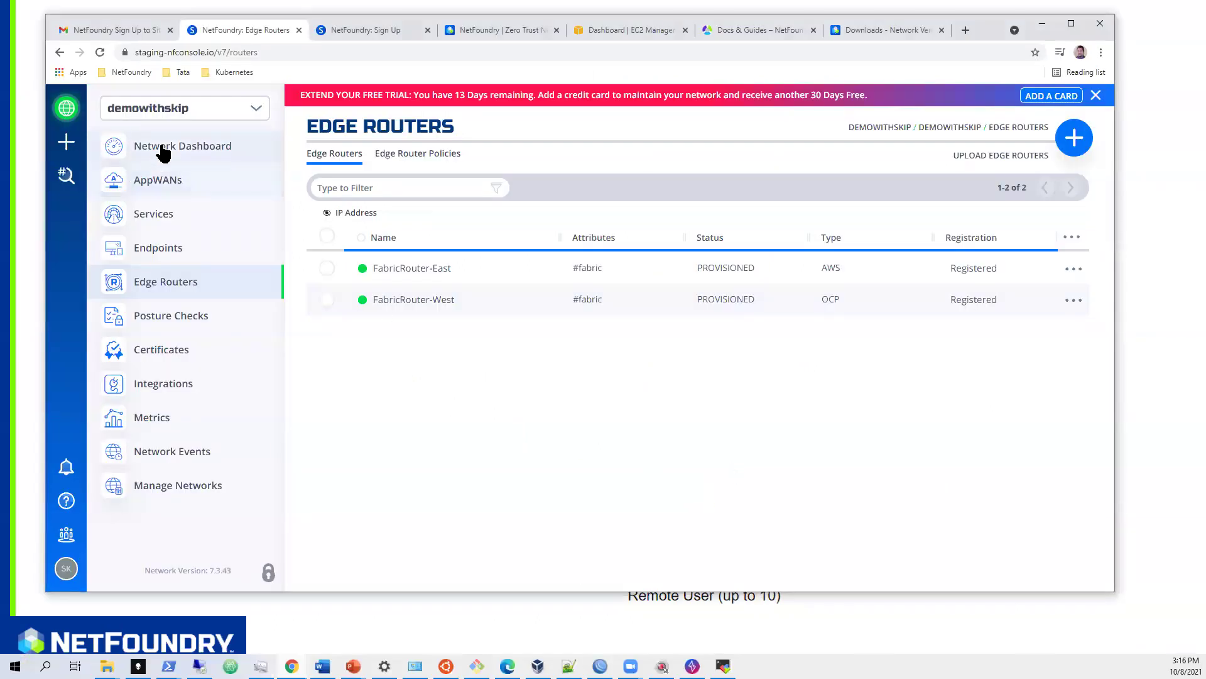
# - Tour the network dashboard, AppWANs, Services, Edge Routers and Endpoints pages
pyautogui.click(187, 147)
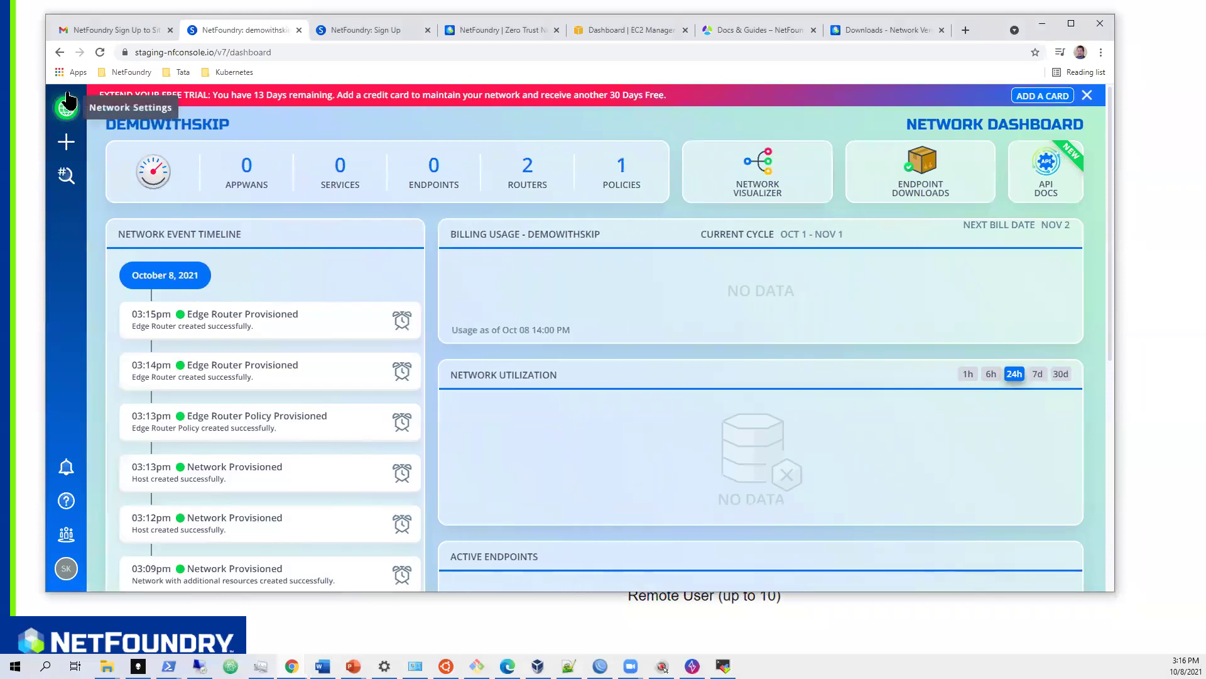
pyautogui.click(66, 112)
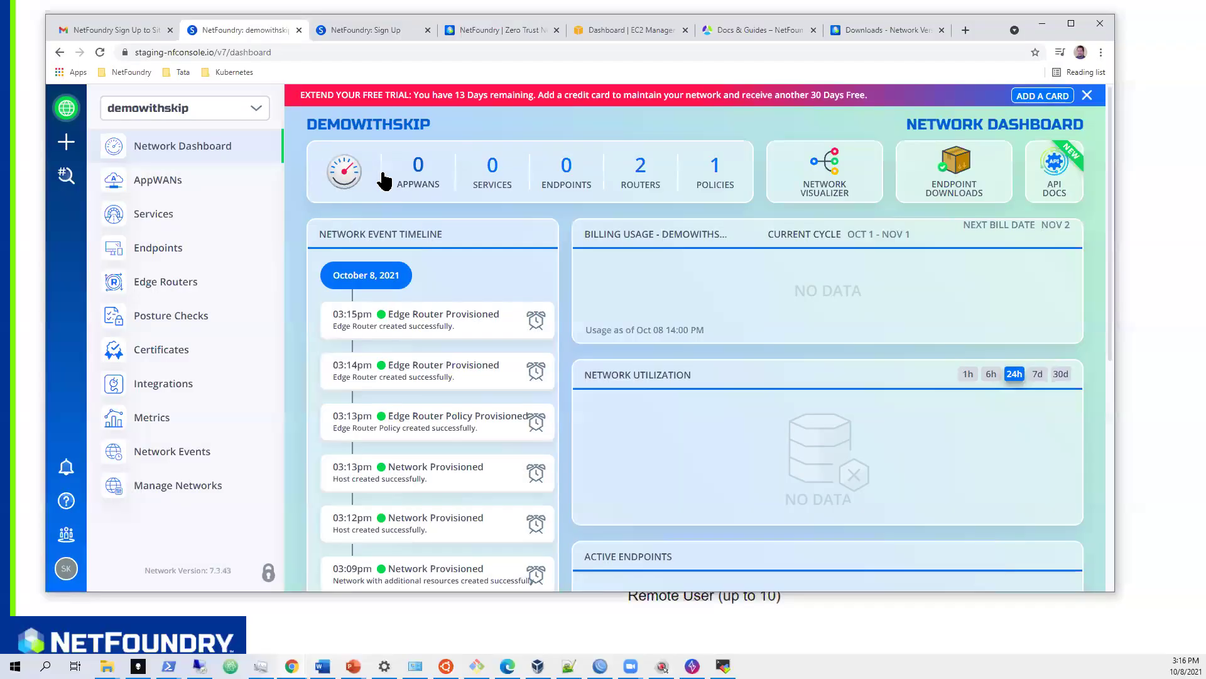
pyautogui.click(417, 177)
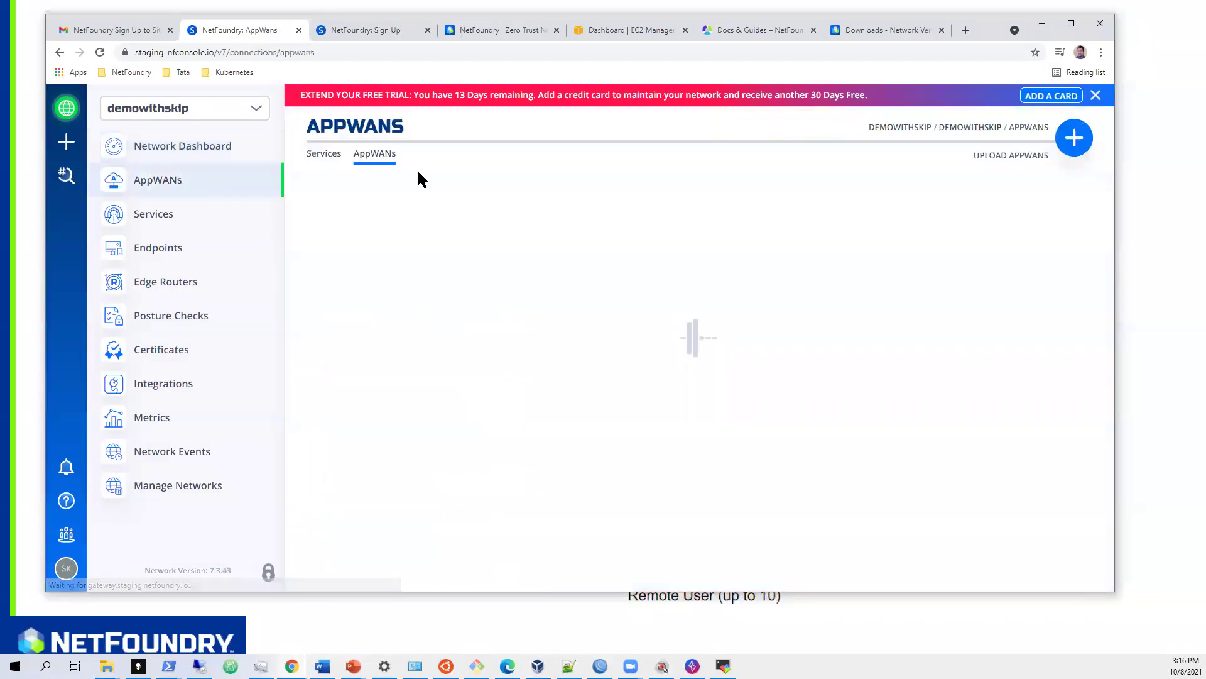
pyautogui.click(151, 220)
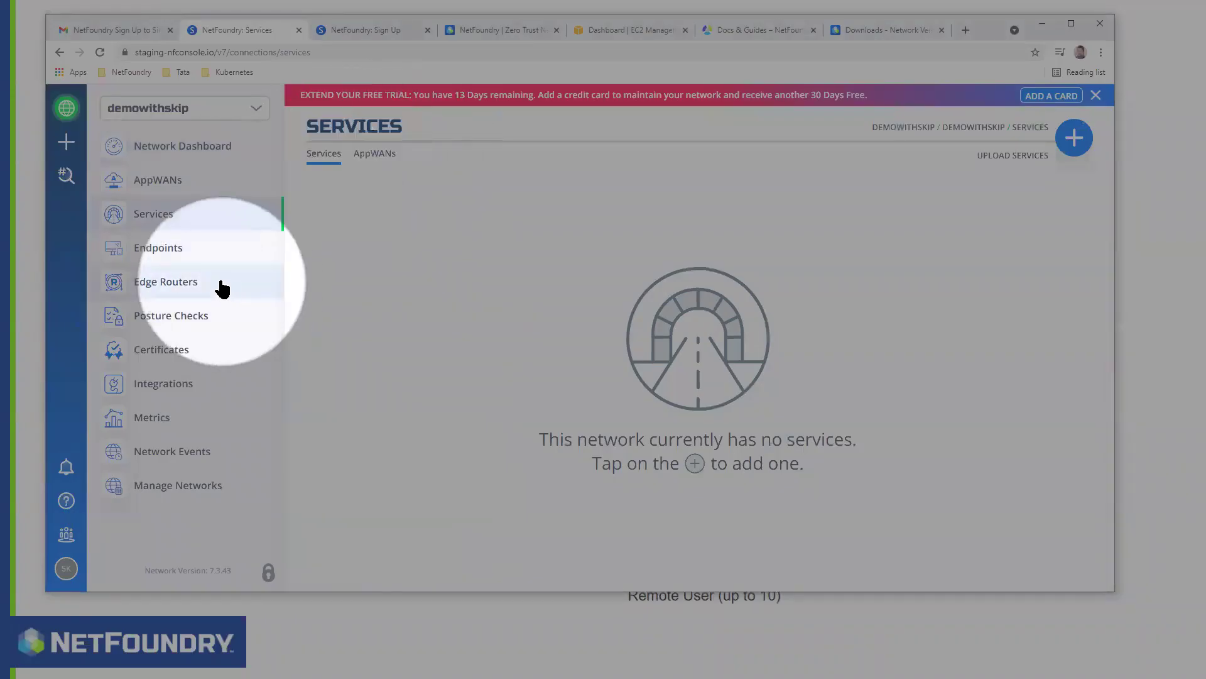
pyautogui.click(157, 281)
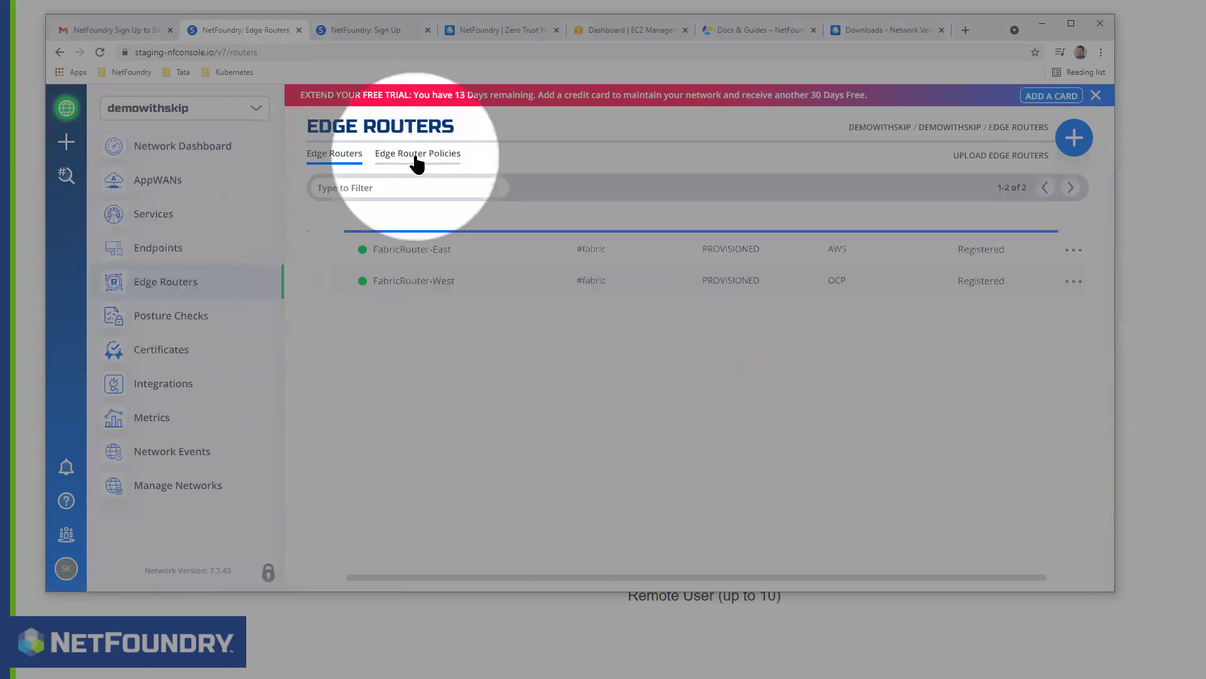
pyautogui.click(169, 247)
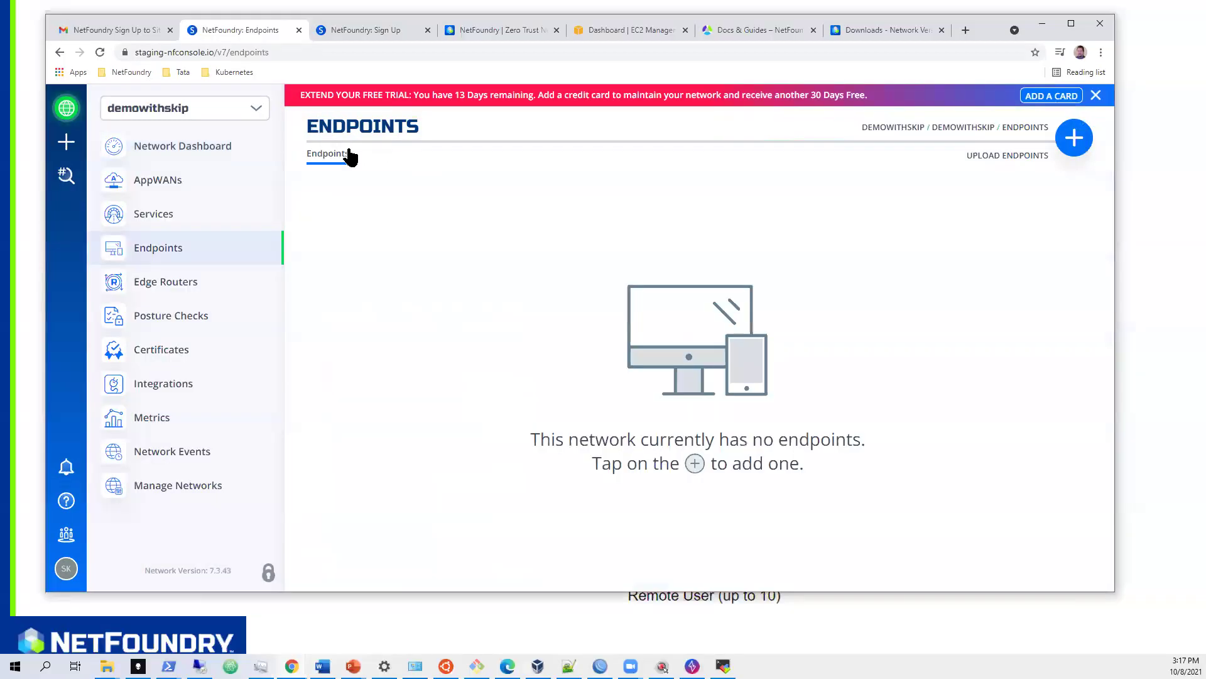
# - Highlight the router-provisioned and policy events on the dashboard, then view Edge Router Policies
pyautogui.click(218, 149)
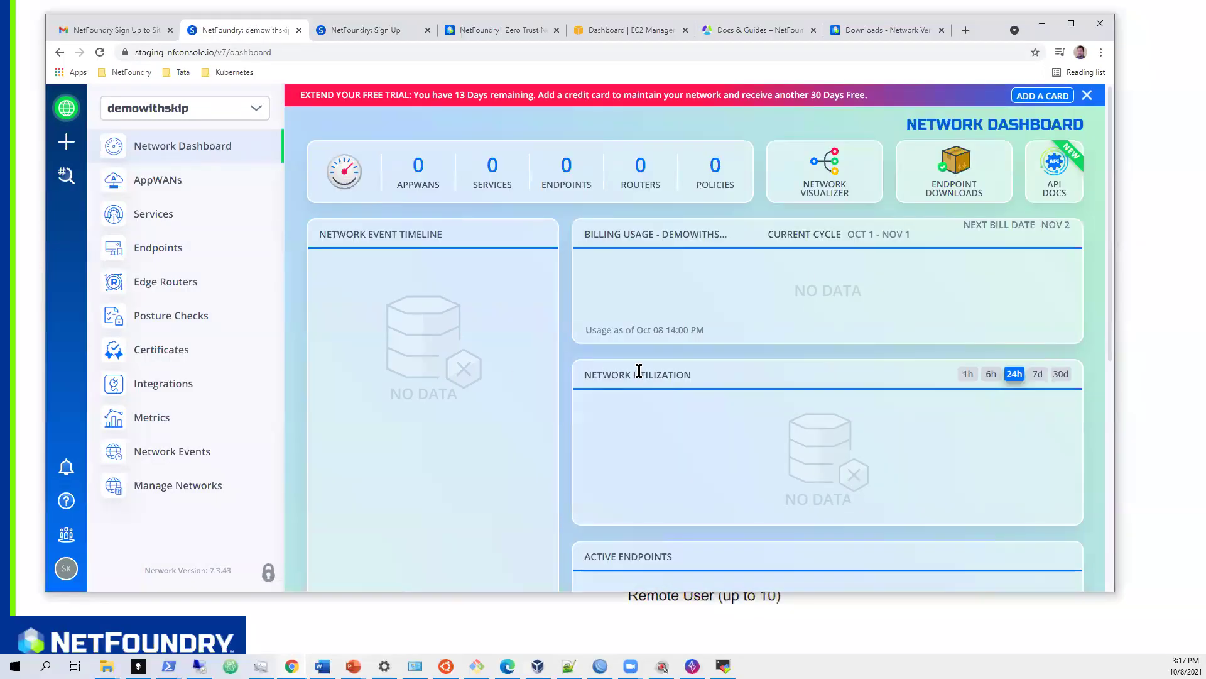
pyautogui.moveTo(385, 318); pyautogui.dragTo(506, 316)
pyautogui.moveTo(391, 412); pyautogui.dragTo(508, 418)
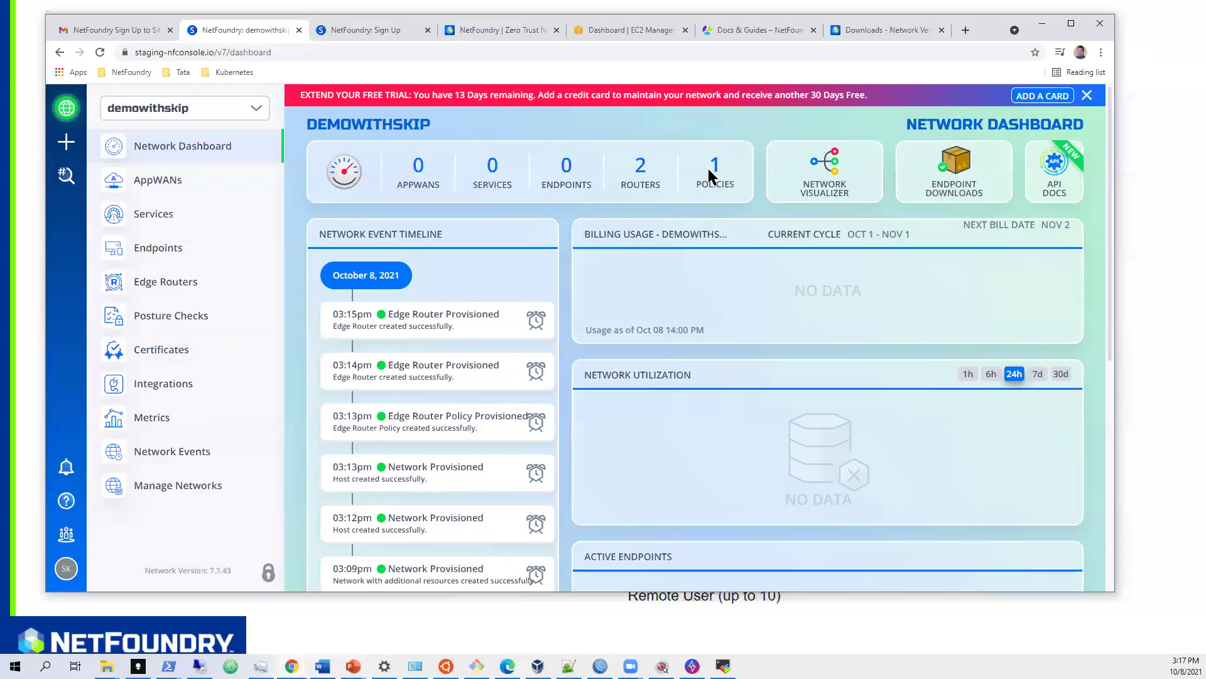
pyautogui.click(707, 169)
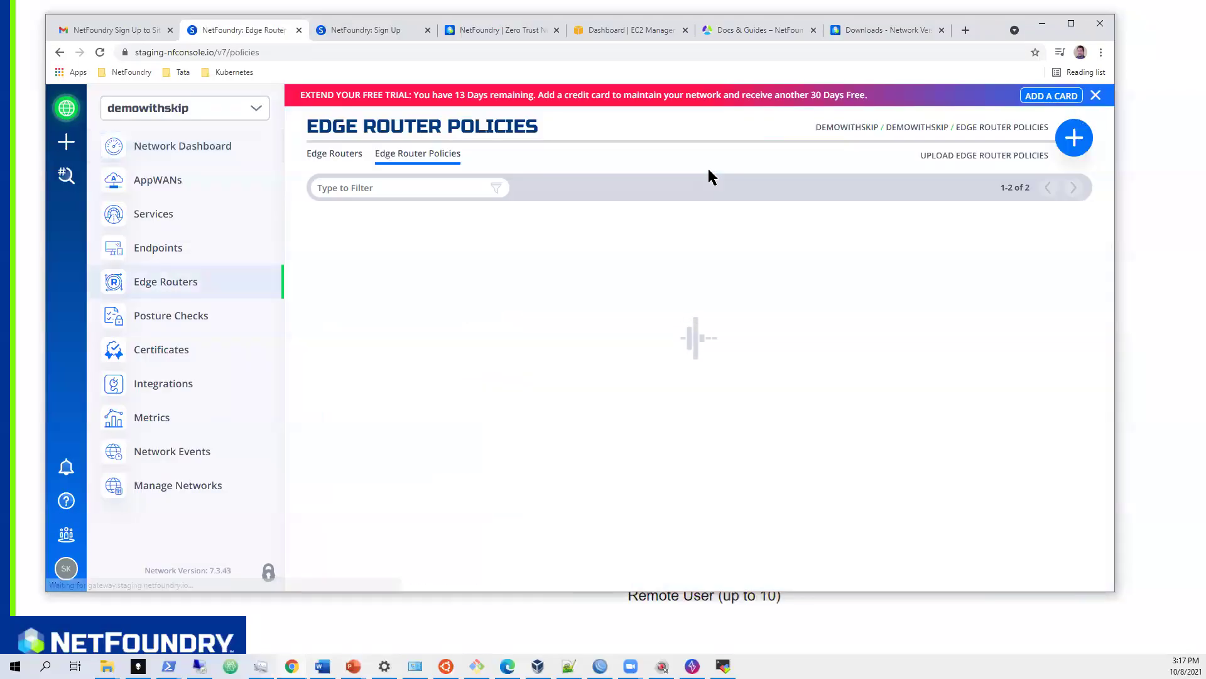
# - Show the Networks list, then enter Organization management from the account menu
pyautogui.click(67, 110)
pyautogui.click(171, 487)
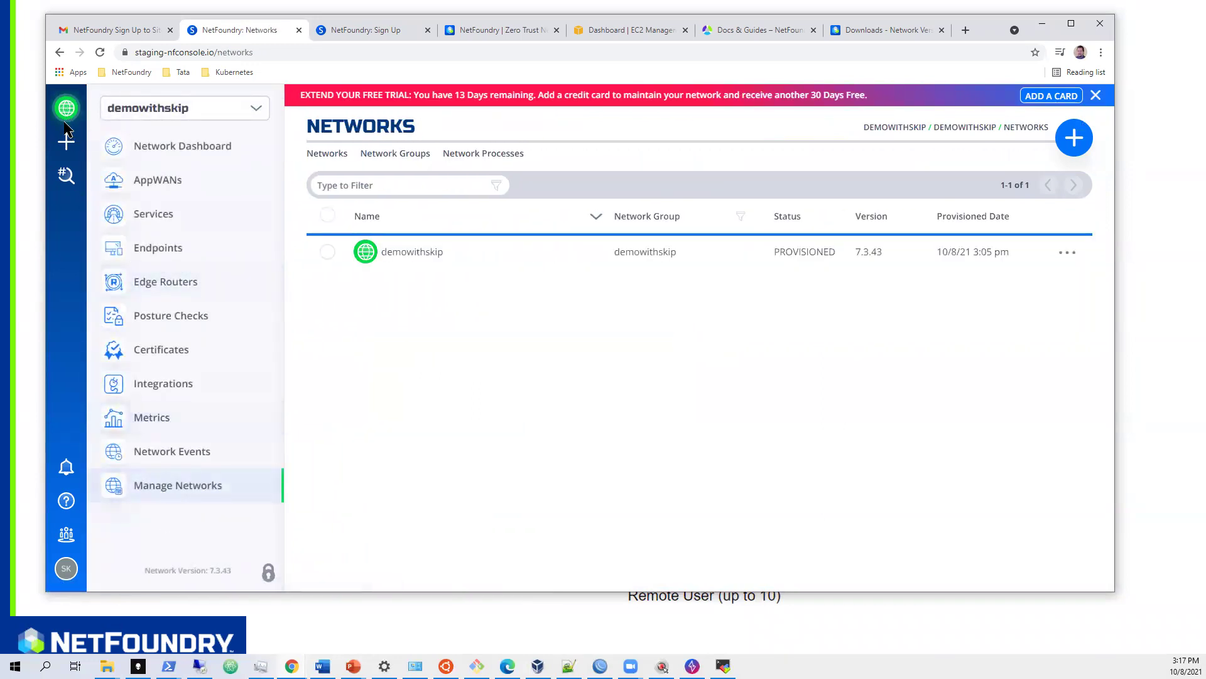
pyautogui.click(66, 571)
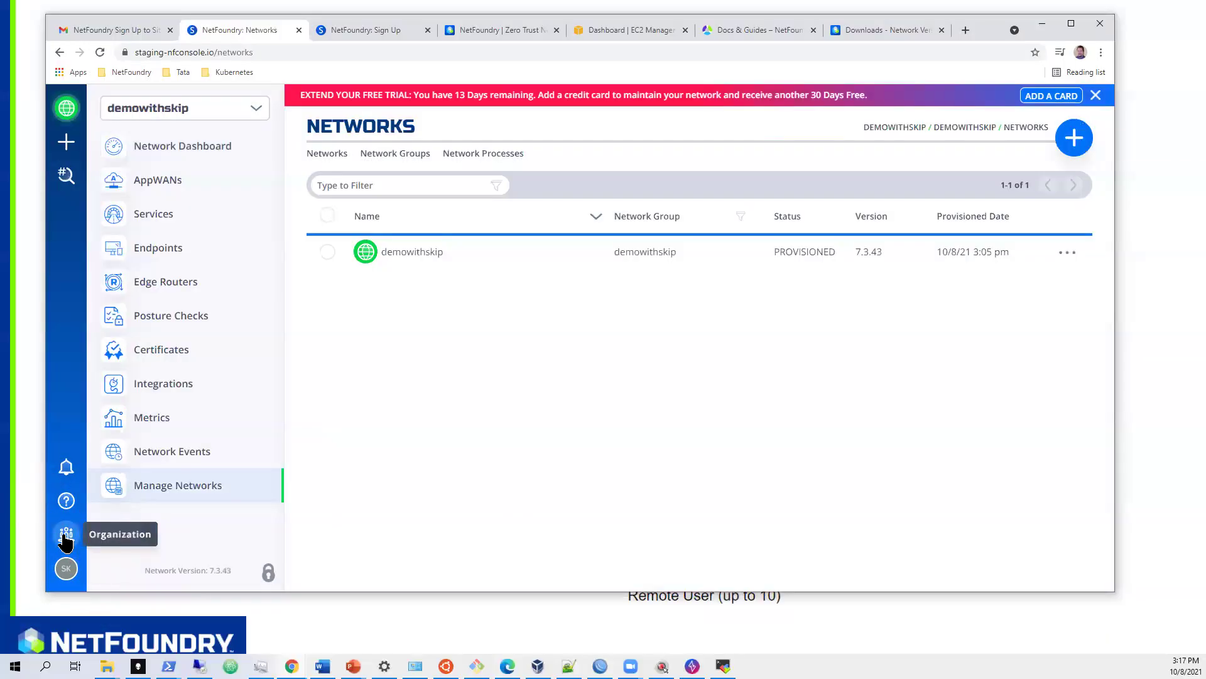
pyautogui.click(65, 538)
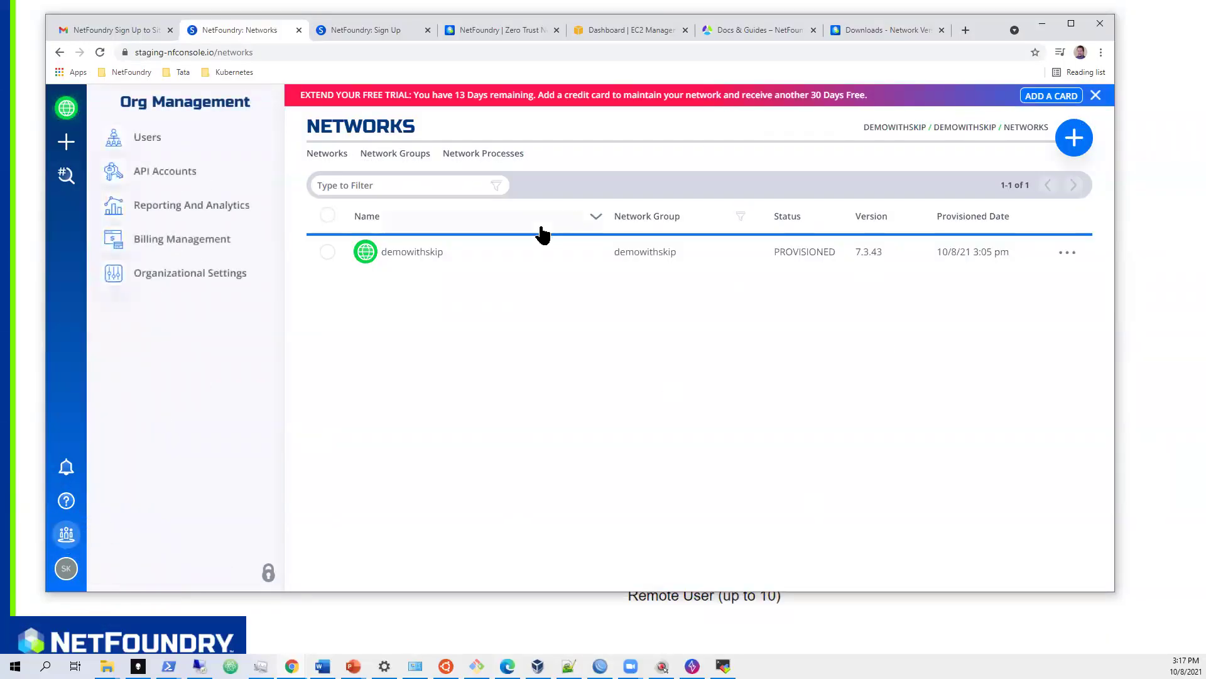
# - On the Users page, preview the Invite New Users dialog and its roles without sending
pyautogui.click(147, 139)
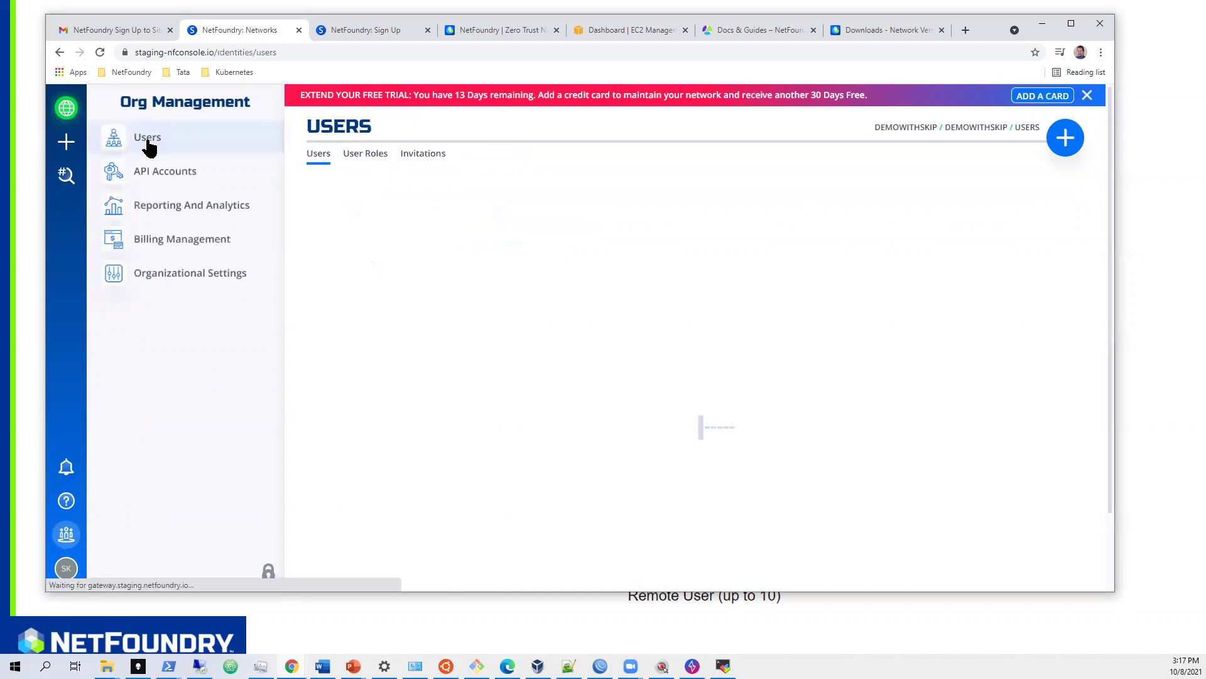
pyautogui.click(1079, 153)
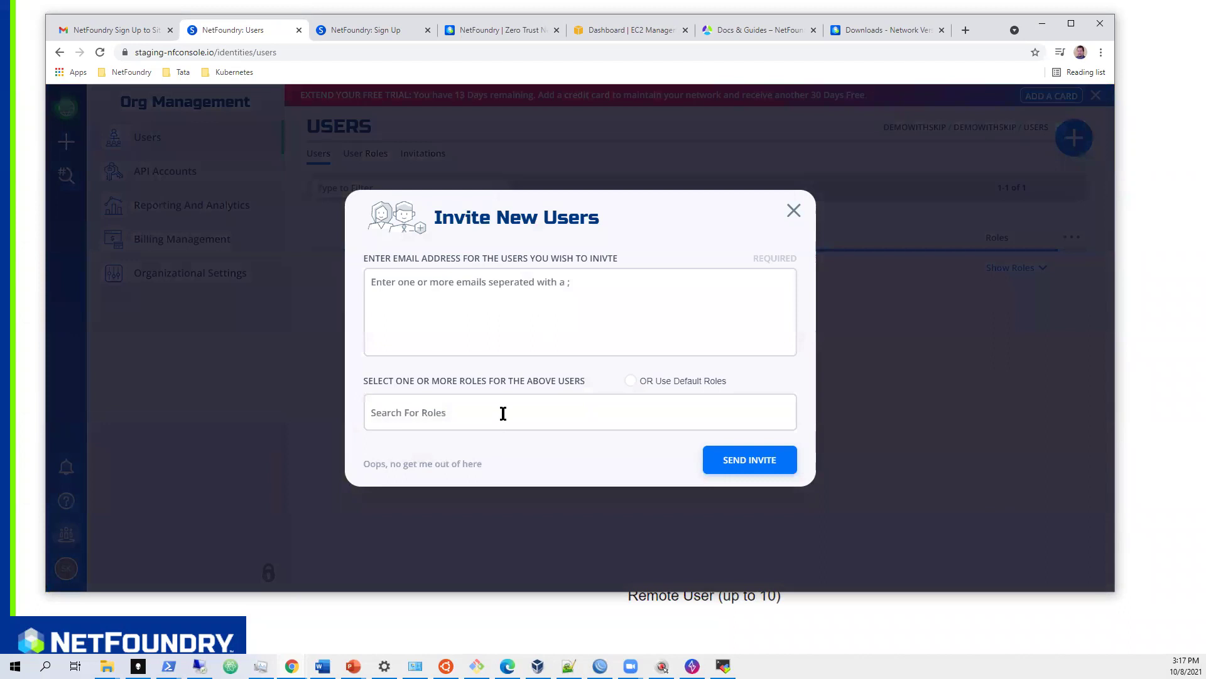
pyautogui.click(502, 412)
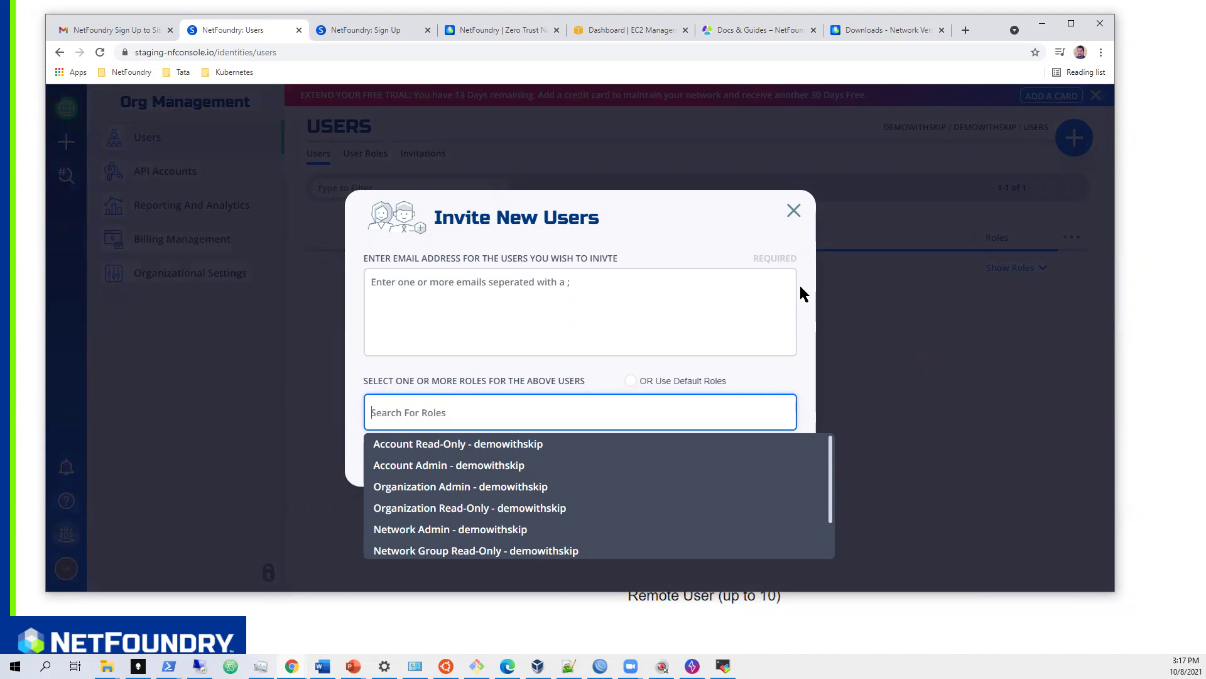
pyautogui.click(793, 212)
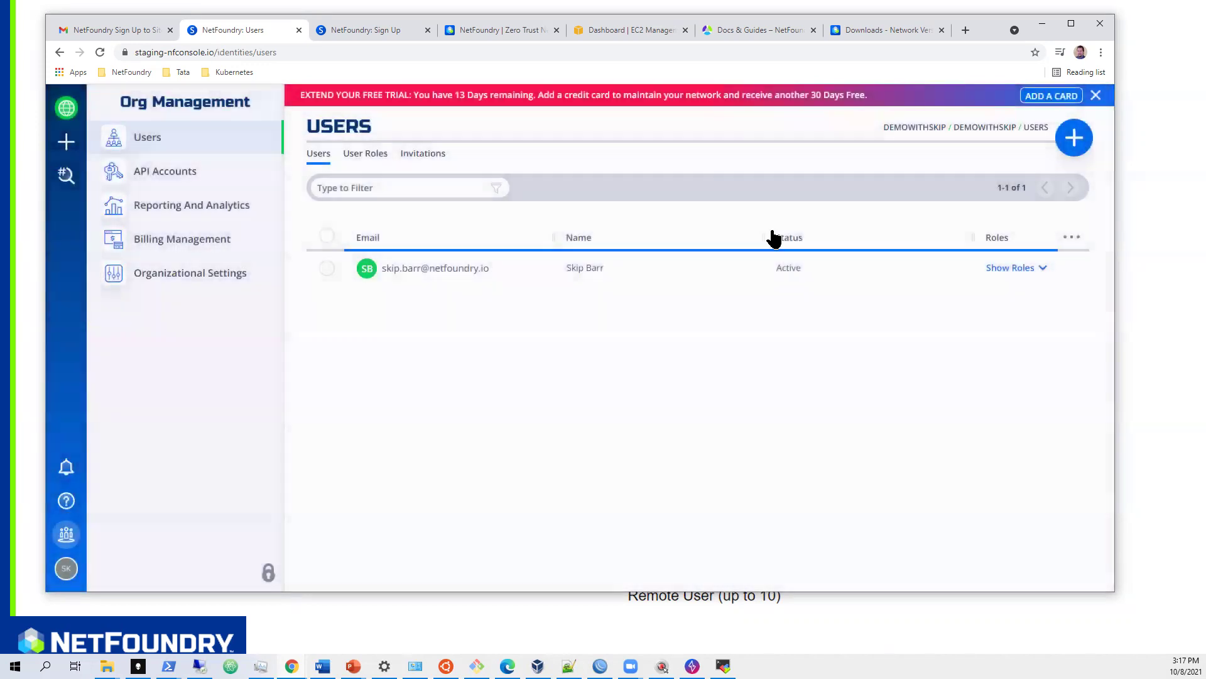
# - Go to API Accounts and dismiss the Generate API Account dialog unused
pyautogui.click(182, 172)
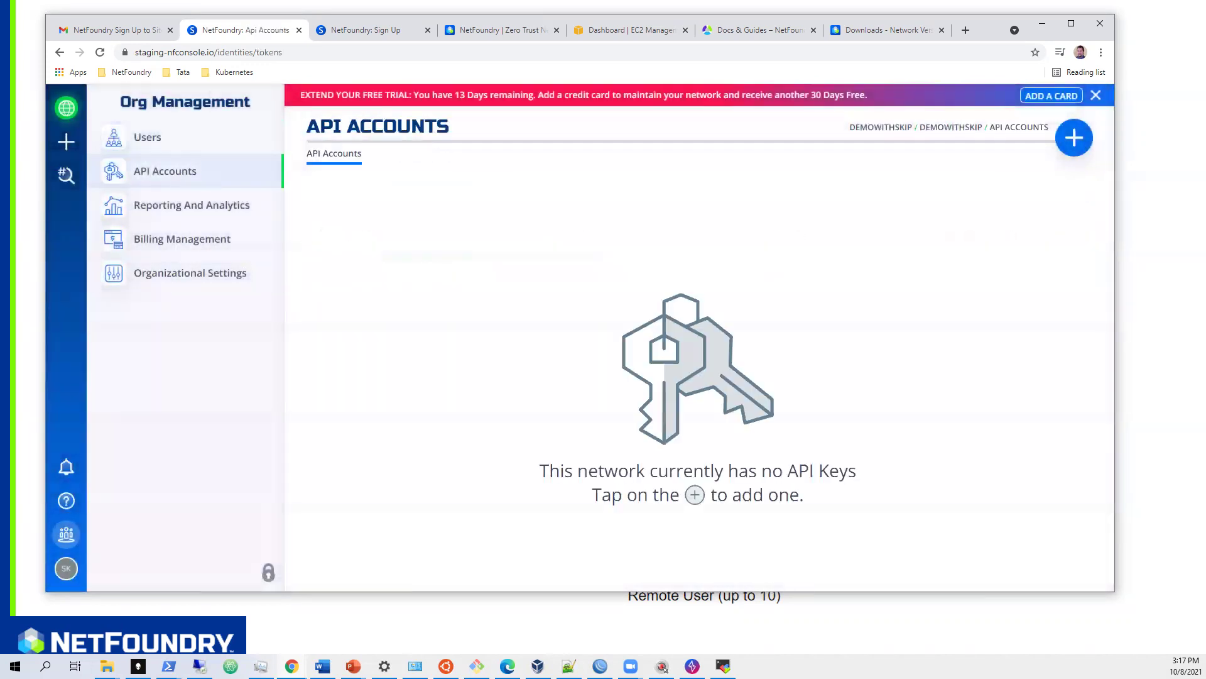
pyautogui.click(1073, 137)
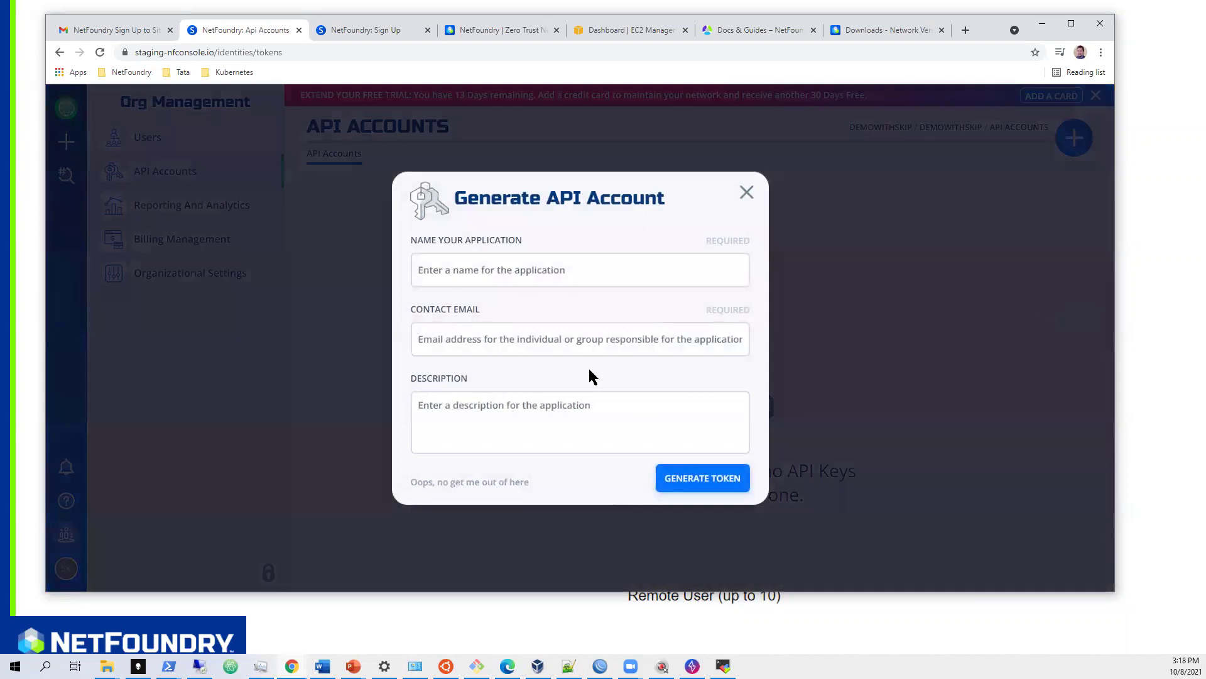
pyautogui.click(747, 193)
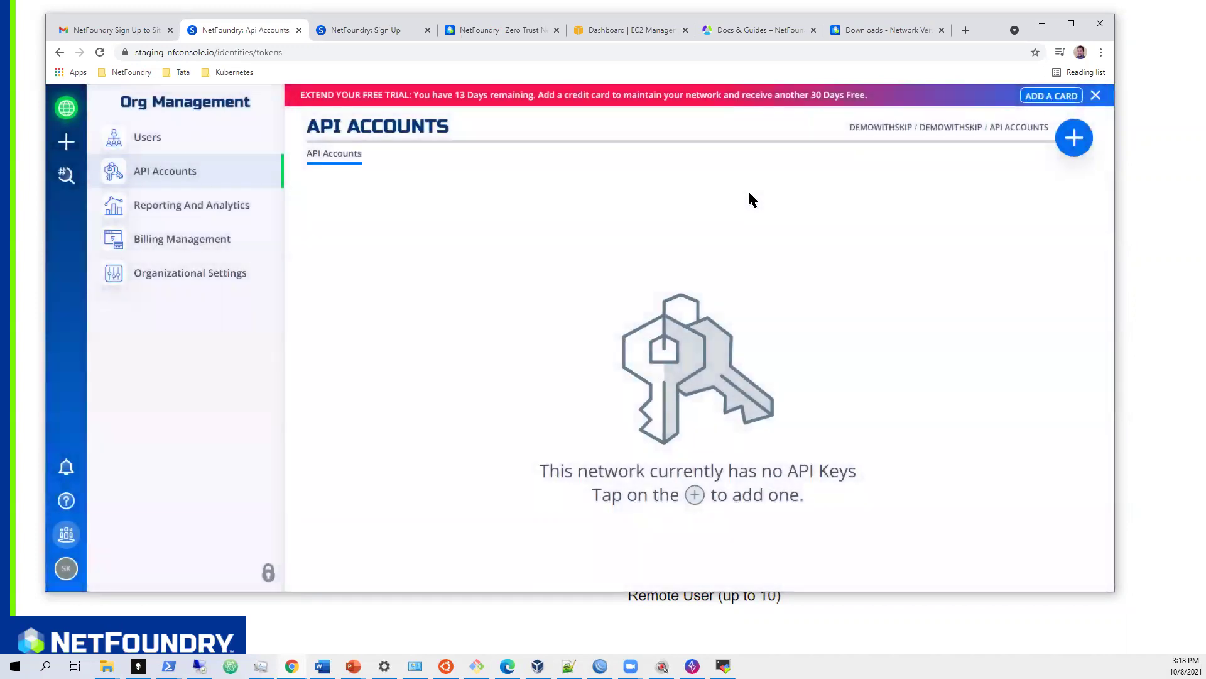